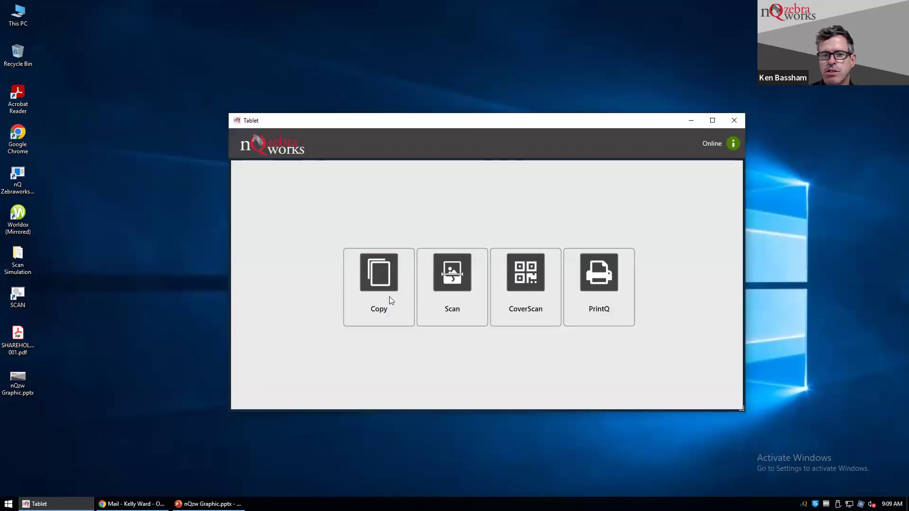
Start a scan from the Scan tile and sign in with the login code.
click(451, 297)
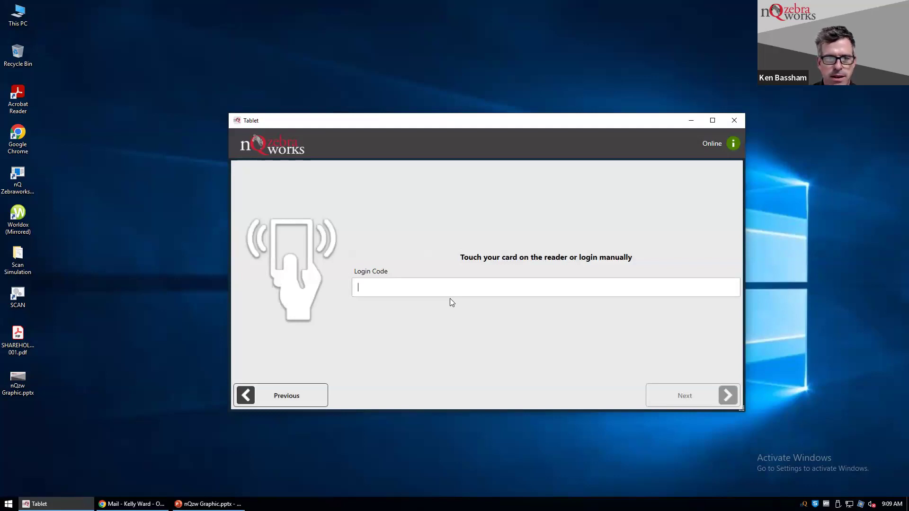
text(1234)
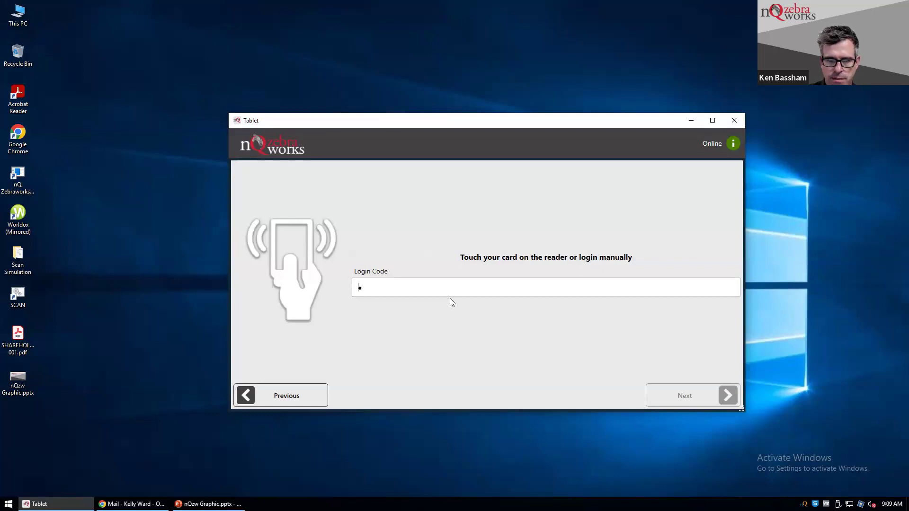
key(Return)
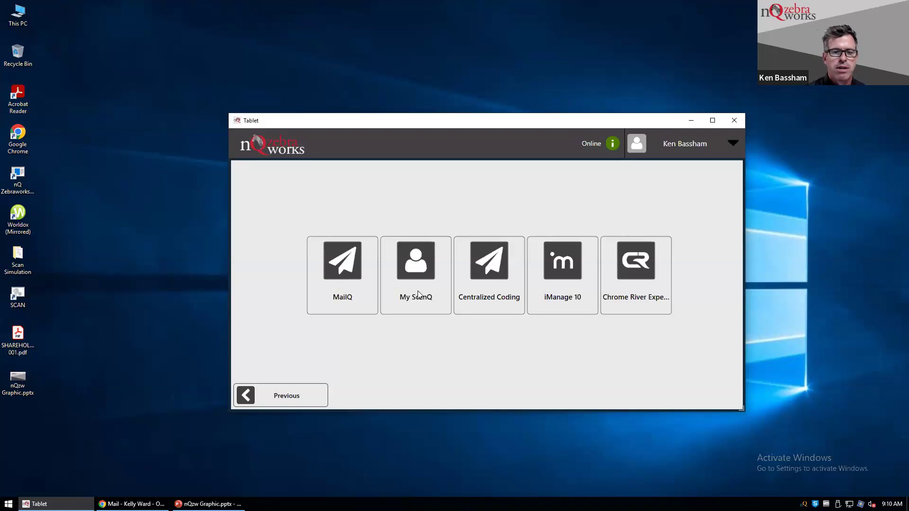
Send the scan to My ScanQ with category Scan and tag Mail, then scan a page.
click(482, 298)
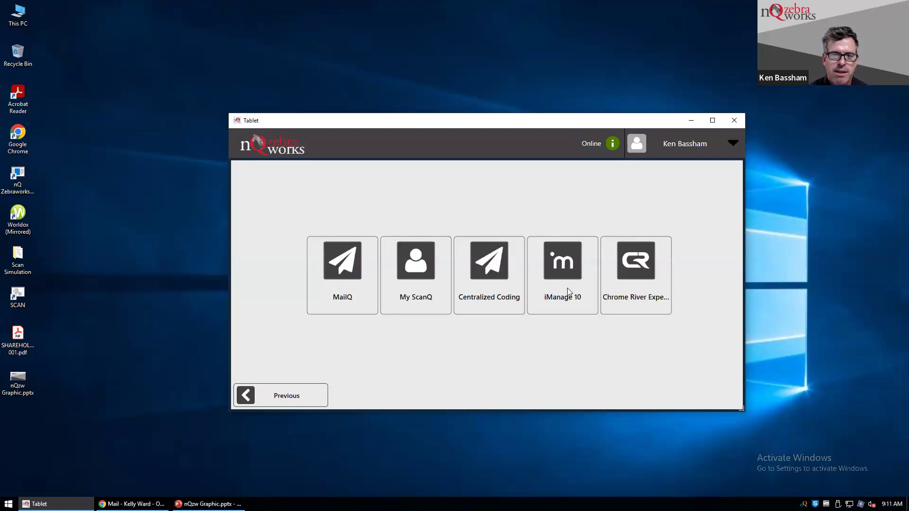
click(413, 256)
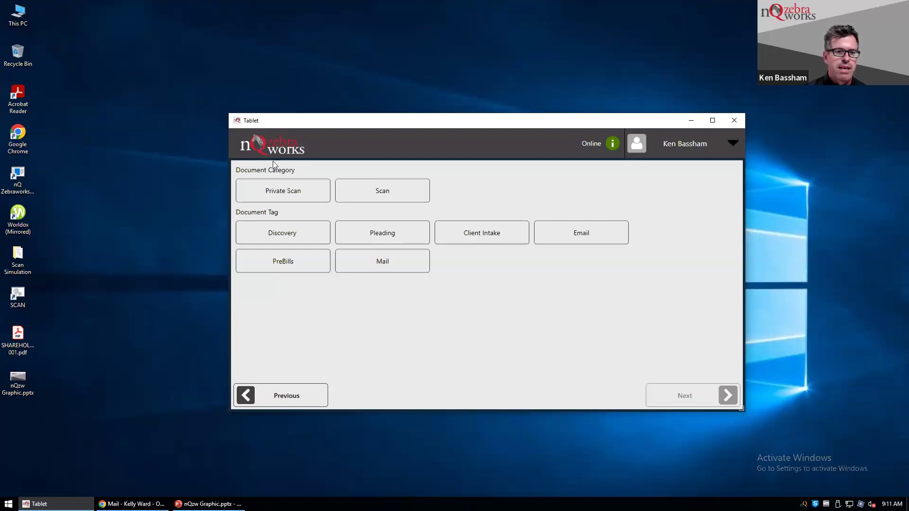
click(295, 193)
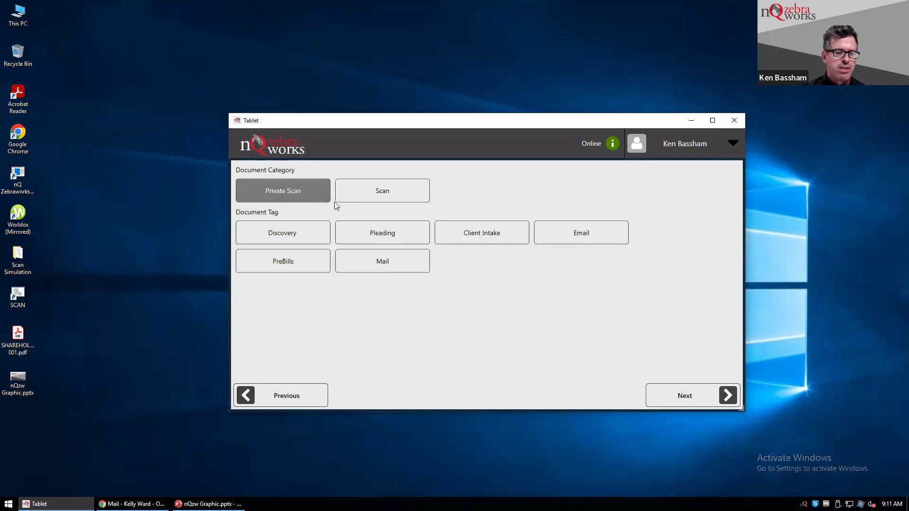
click(365, 195)
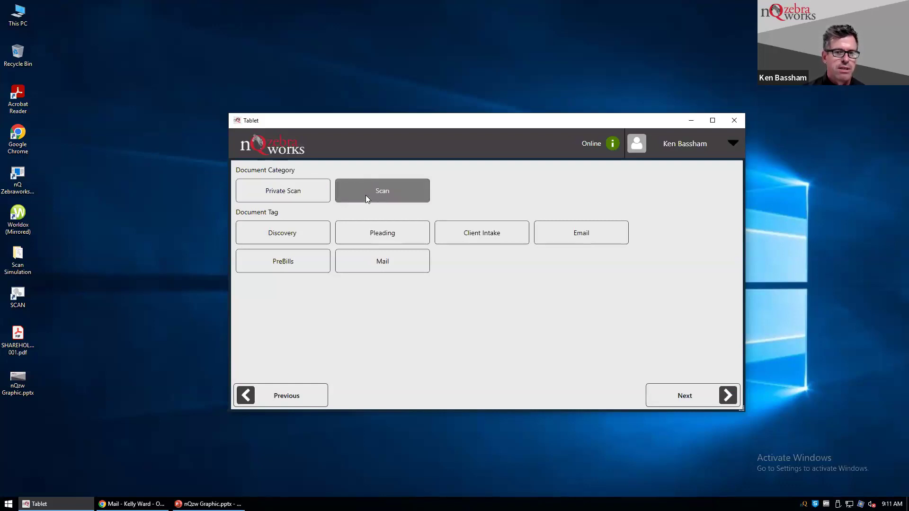
click(573, 239)
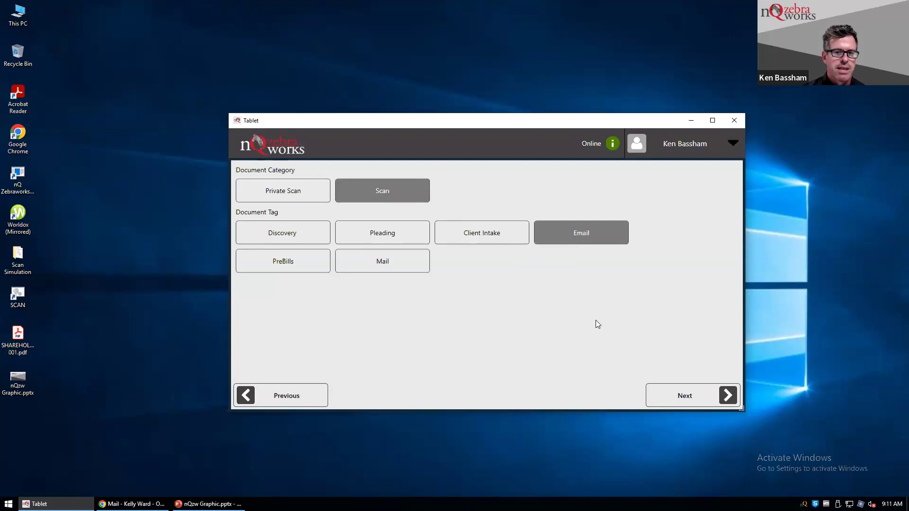
click(392, 259)
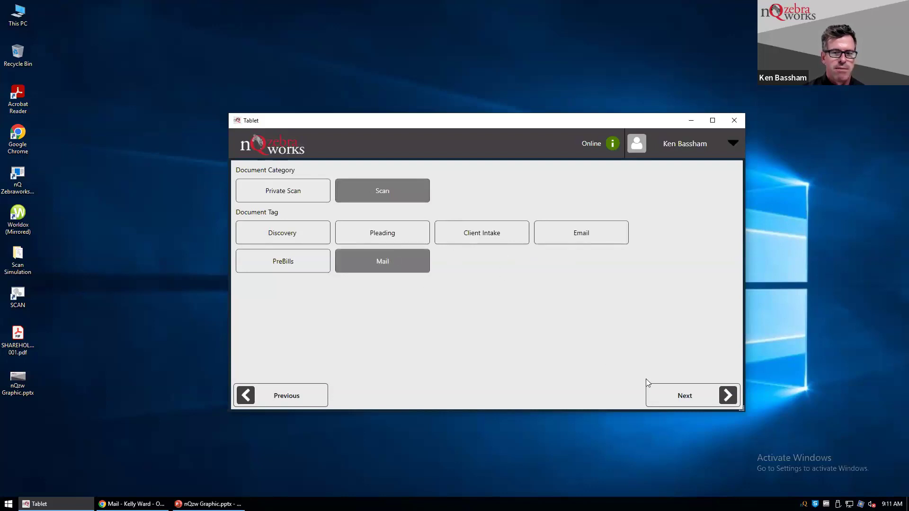
click(694, 399)
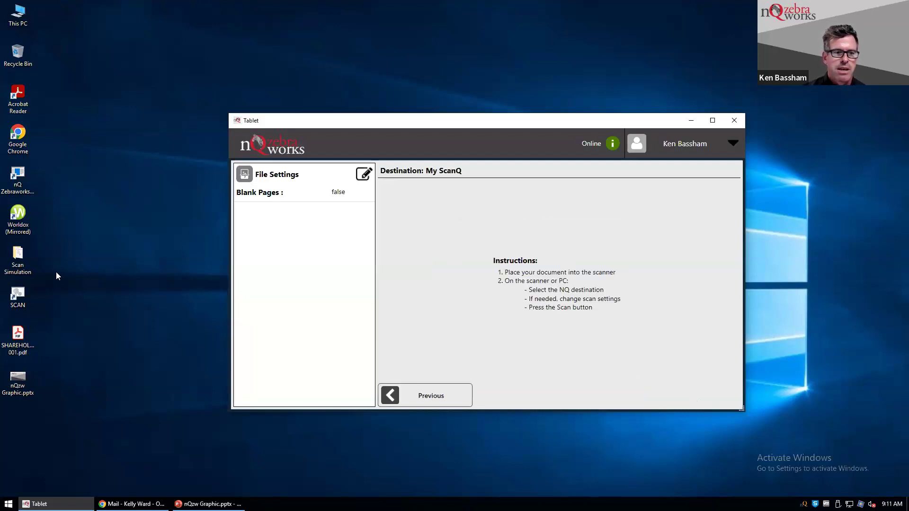
click(22, 298)
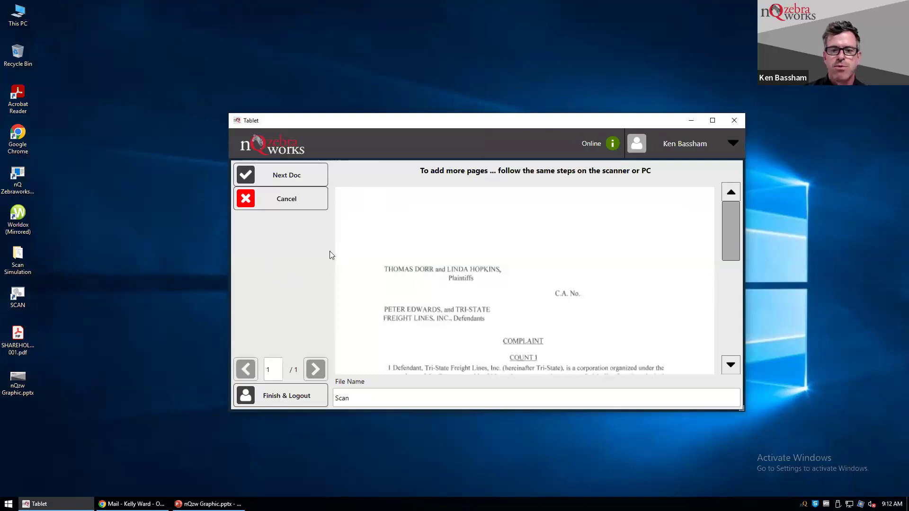
Rename the scanned file from 'Scan' to 'Complaint', then Finish & Logout.
scroll(655, 307, down, 2)
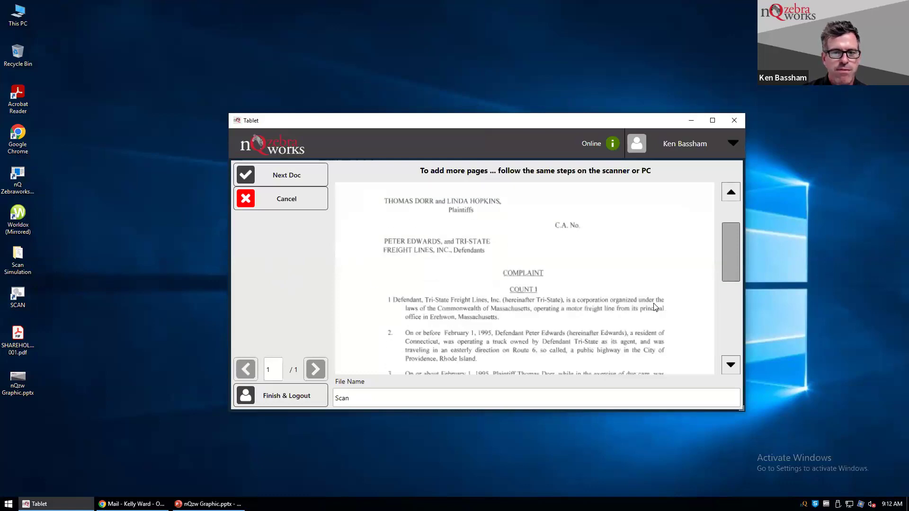
scroll(654, 307, down, 2)
scroll(651, 307, down, 3)
click(435, 397)
drag(349, 398, 333, 400)
text(Compla)
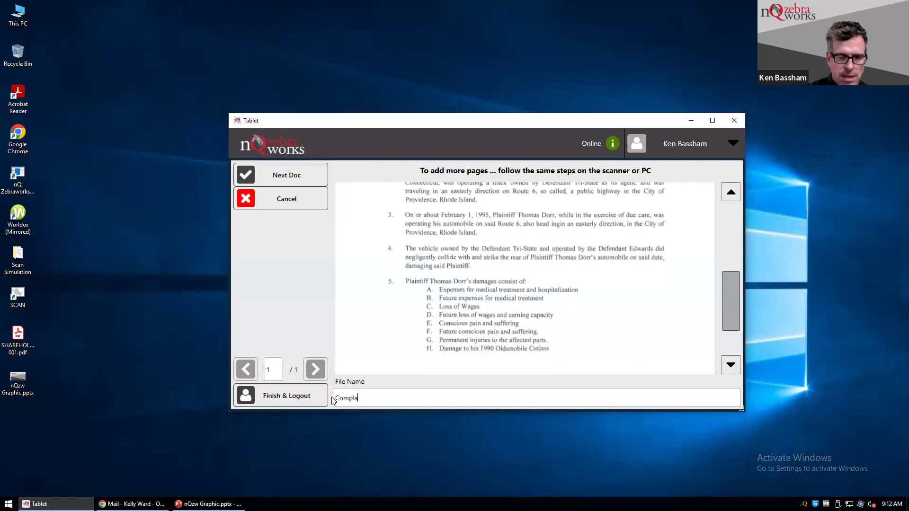
text(int)
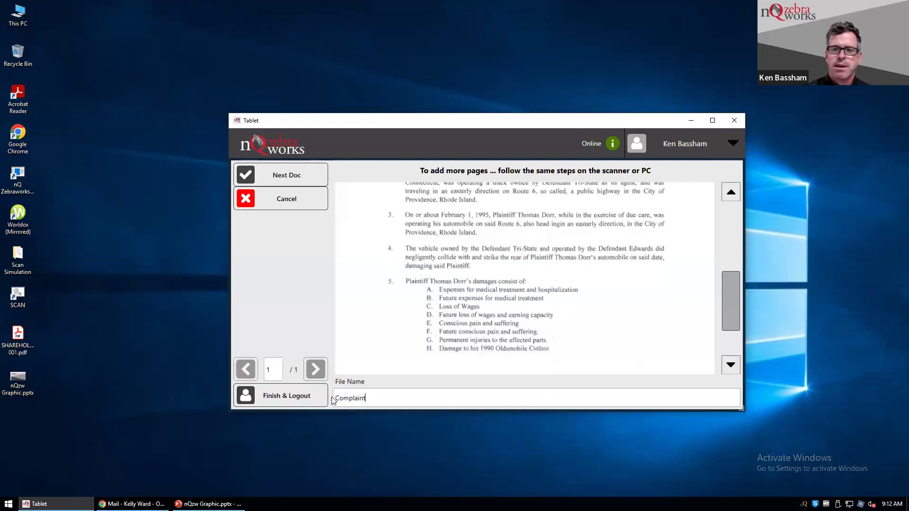
click(292, 397)
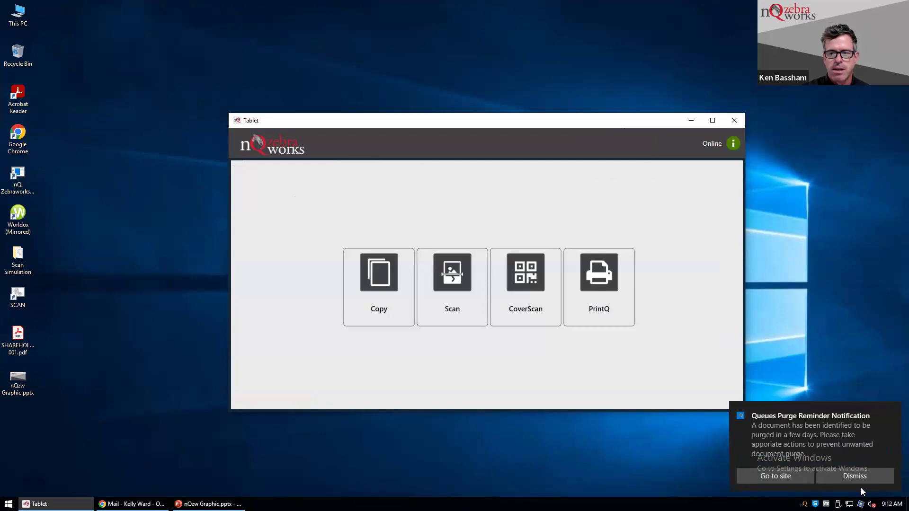
Dismiss the Queues Purge Reminder and switch to the Chrome window with Outlook mail.
click(862, 477)
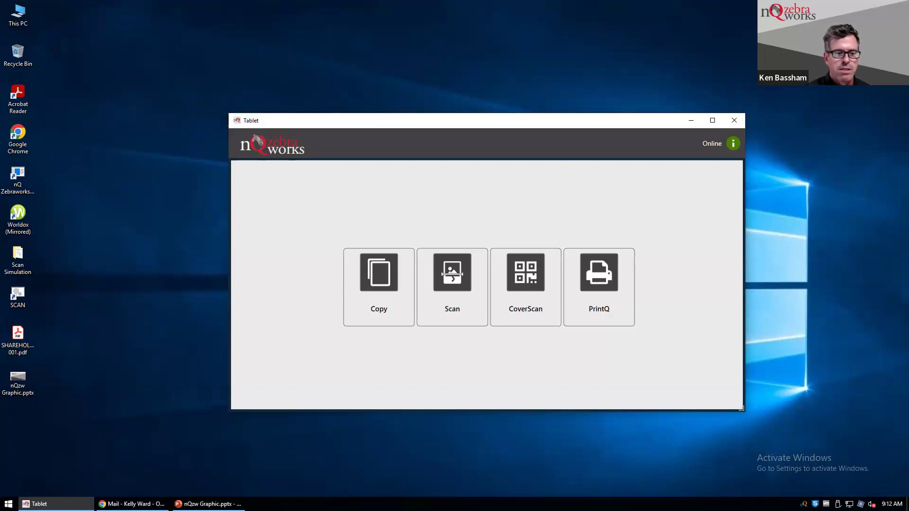
click(132, 503)
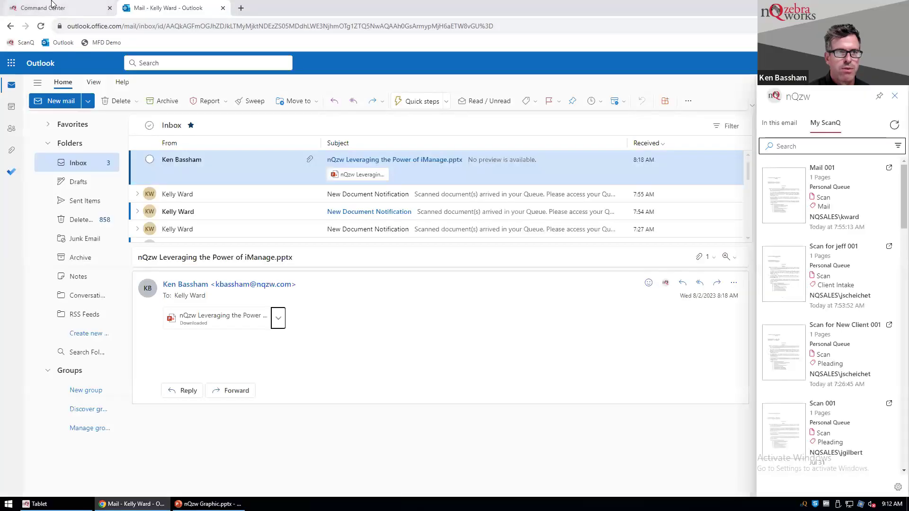
Open Command Center's My ScanQ list and refresh it to show Complaint 001.
click(52, 5)
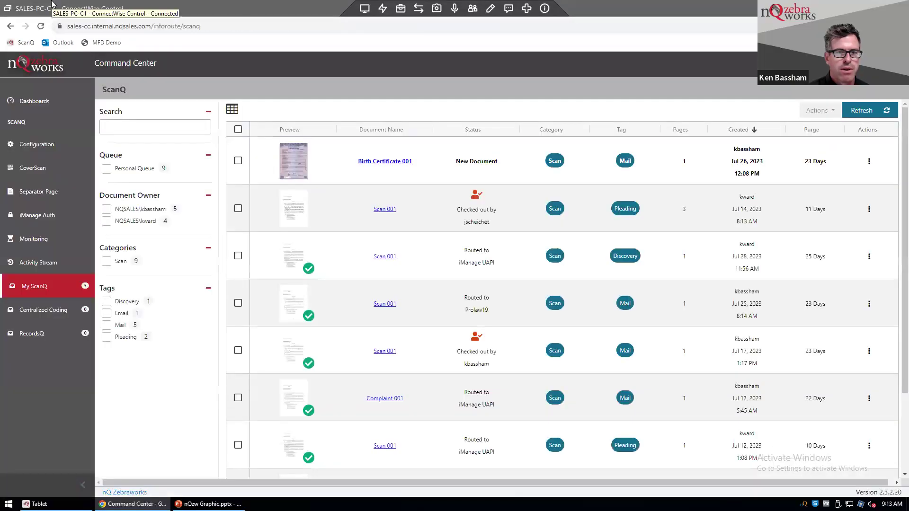
click(861, 116)
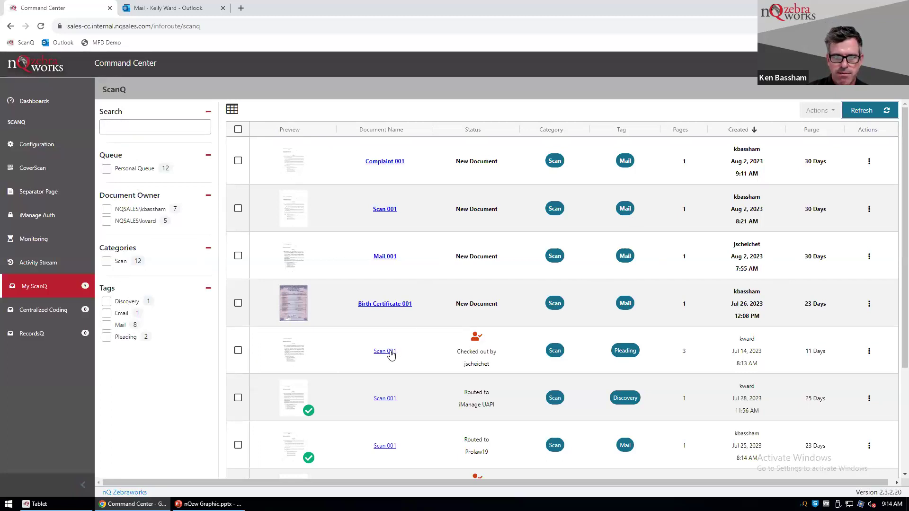
Open Mail 001 in Queue Viewer, then go back to the ScanQ list.
click(385, 258)
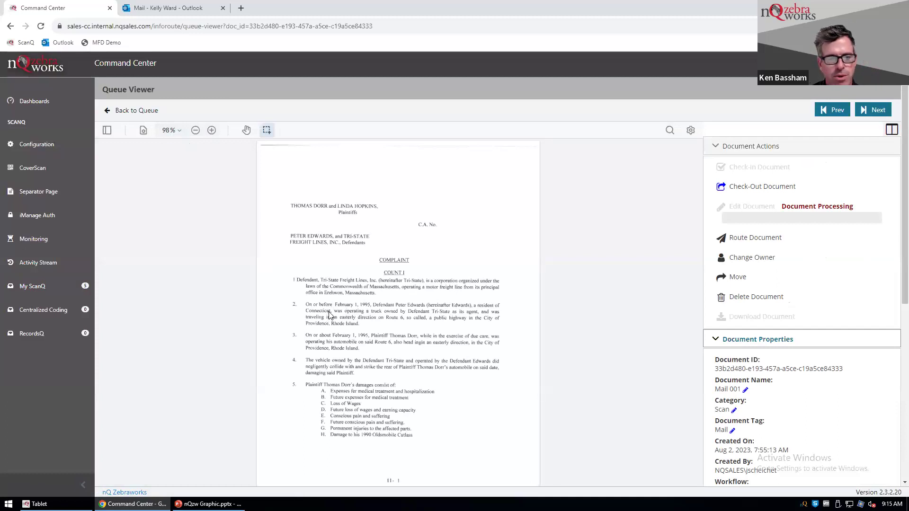
click(114, 111)
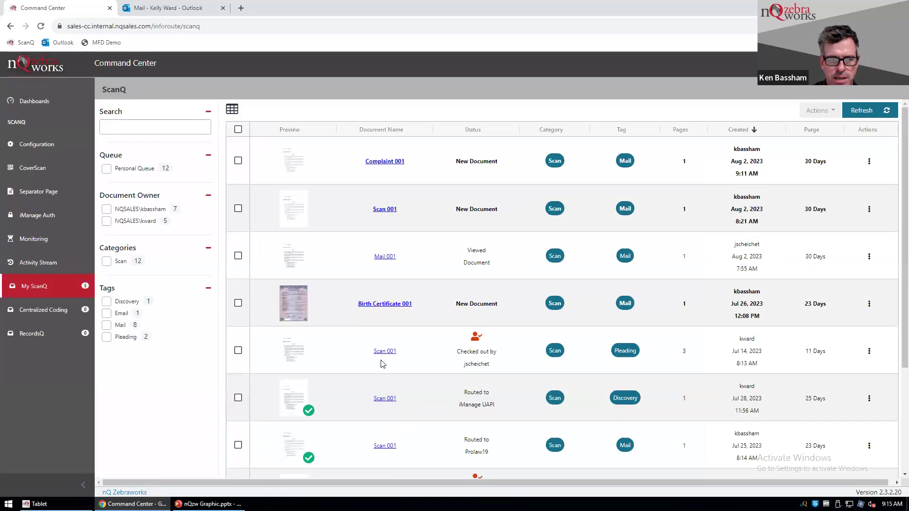
Open the Discovery-tagged Scan 001, check its Move queues, then open Change Owner.
click(387, 400)
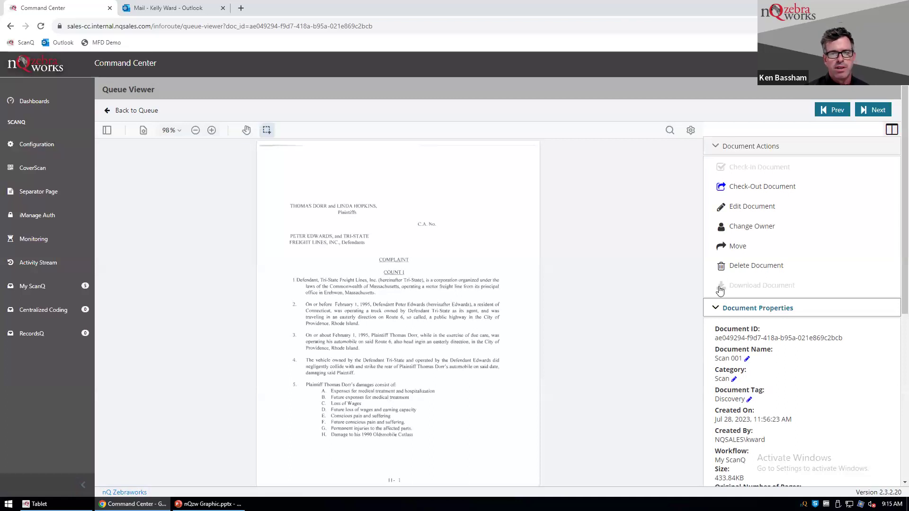
click(736, 248)
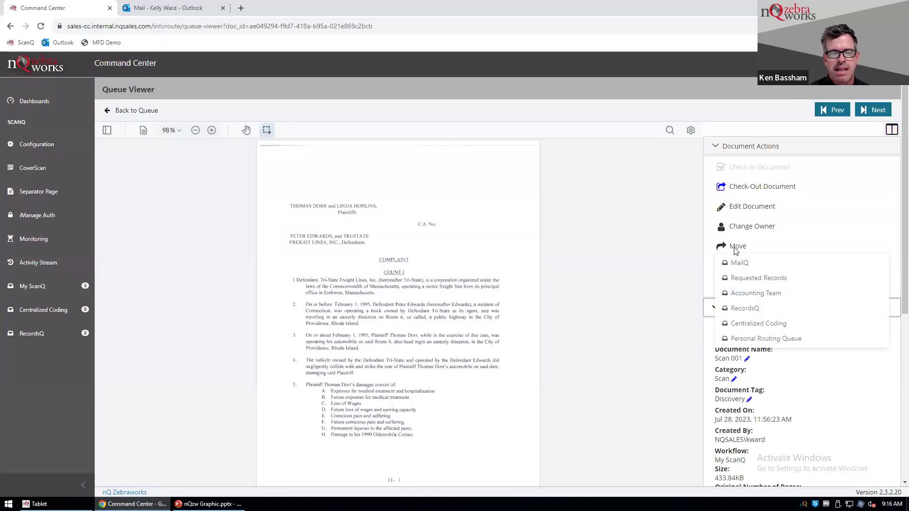
click(679, 242)
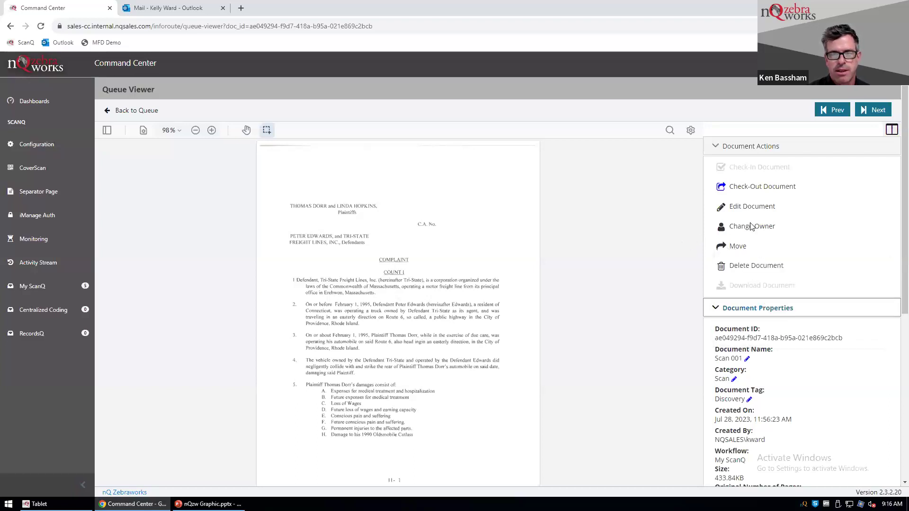
click(752, 226)
click(760, 240)
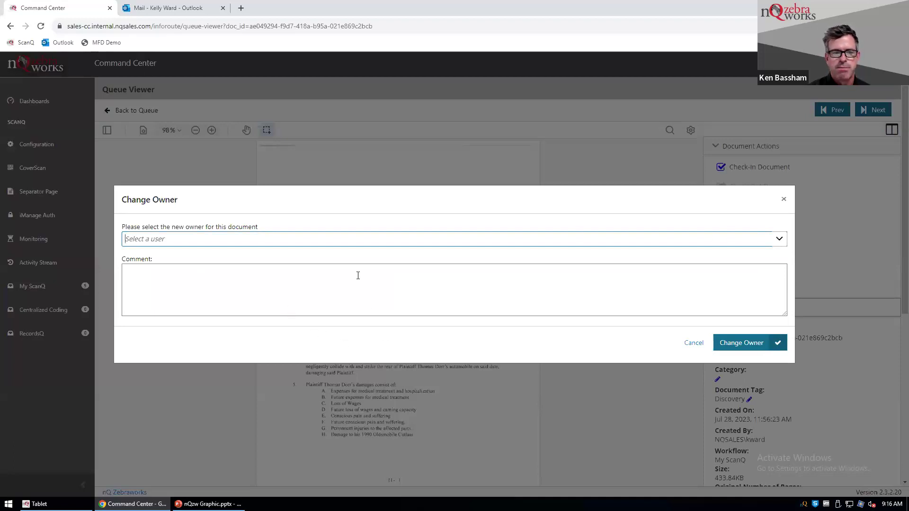
Cancel the Change Owner dialog for Scan 001.
click(688, 345)
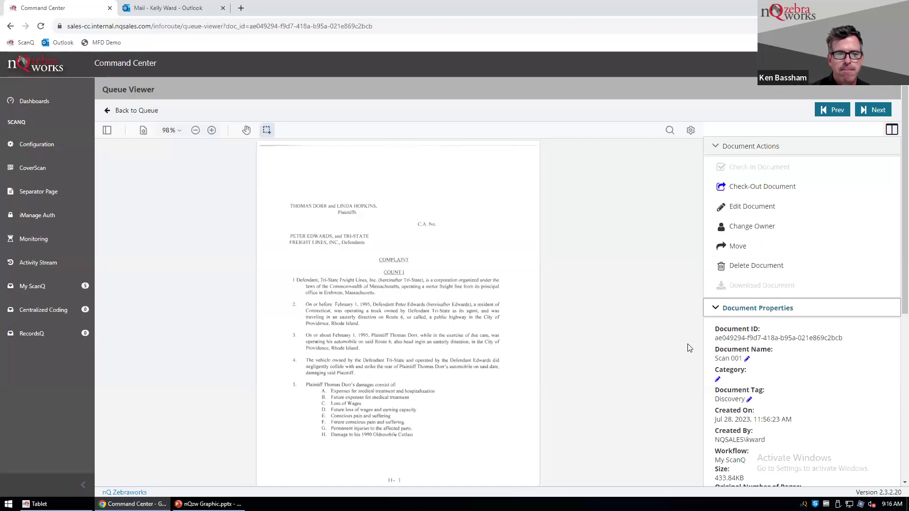
Edit and save the Discovery Scan 001, then return to the ScanQ list.
click(747, 208)
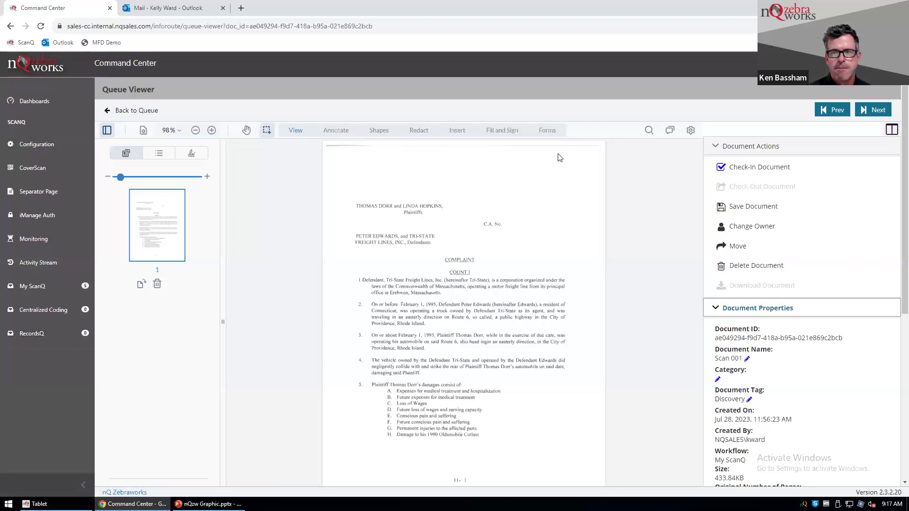
click(749, 209)
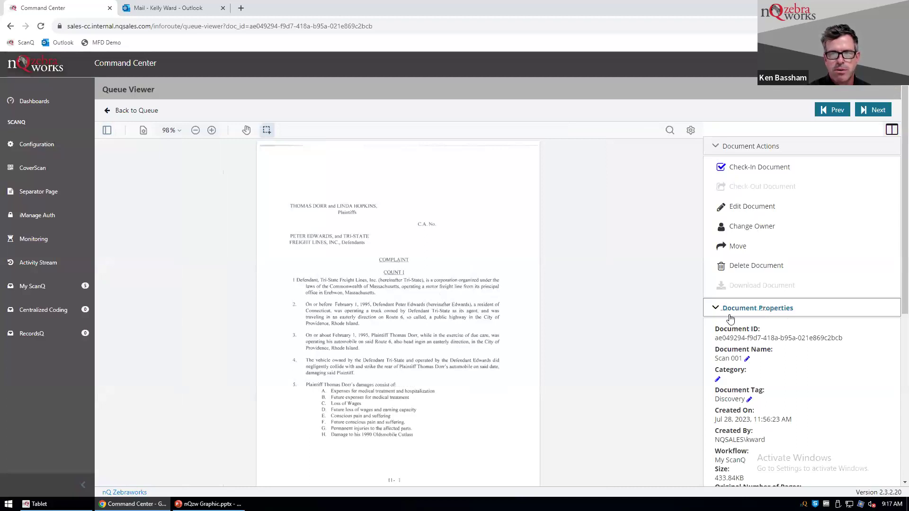
click(132, 113)
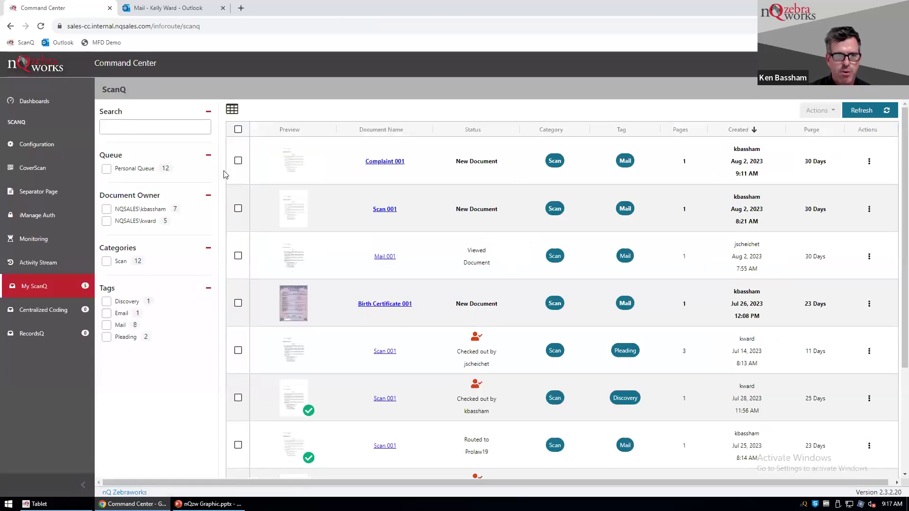
Choose Route from the Mail-tagged Scan 001's actions menu.
click(869, 209)
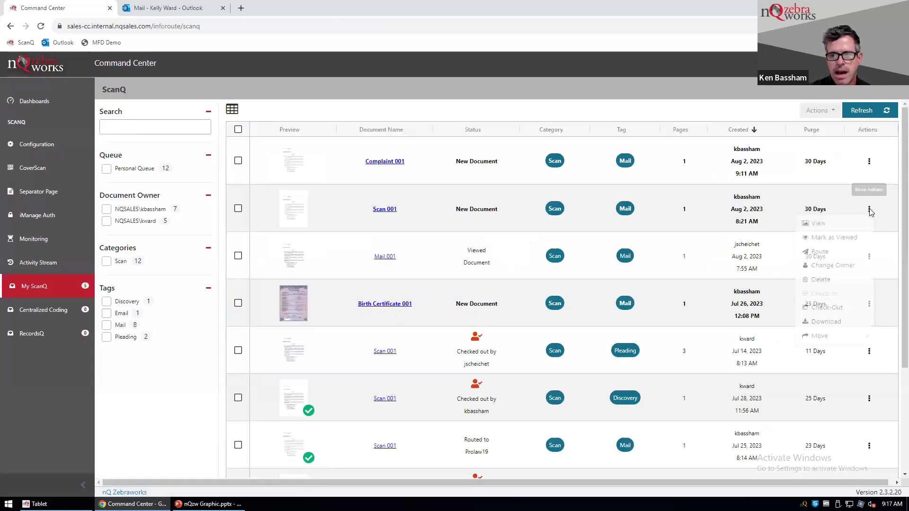
click(819, 255)
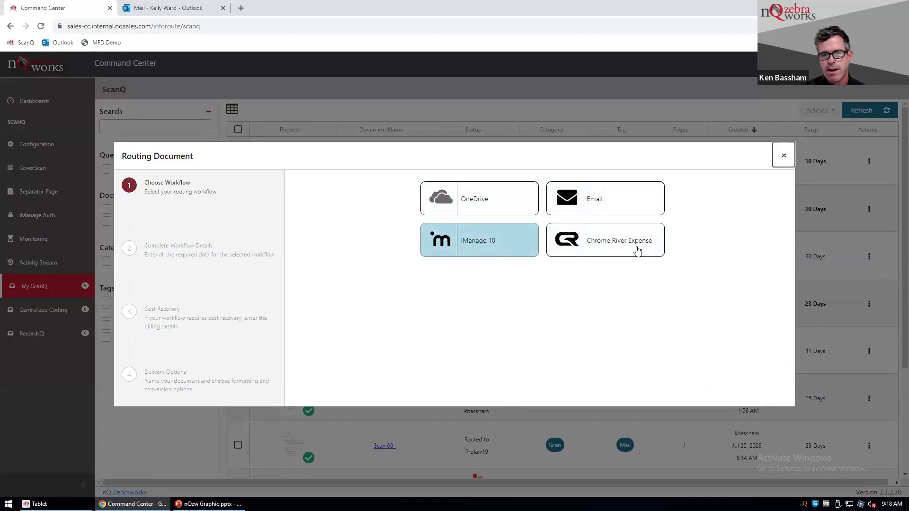
Route Scan 001 via iManage 10 to the Johnson vs Nuka Cola Proceedings folder.
click(479, 242)
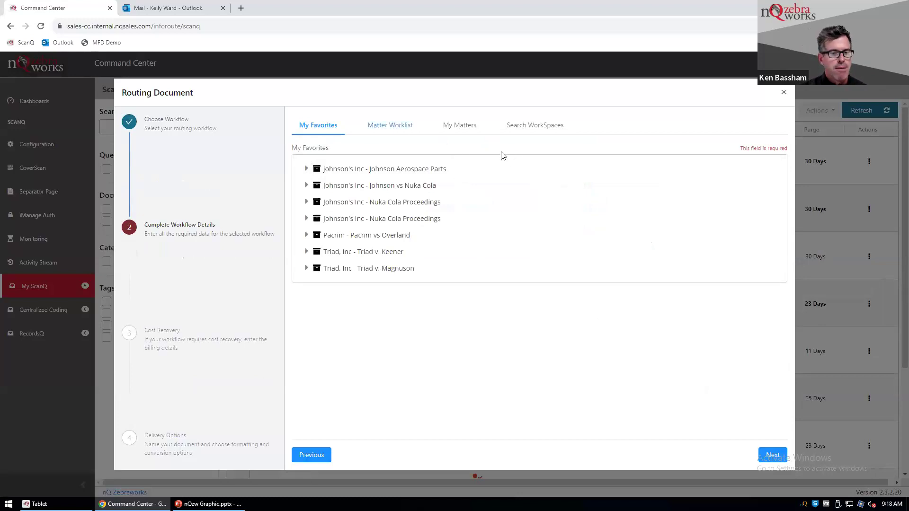
click(397, 125)
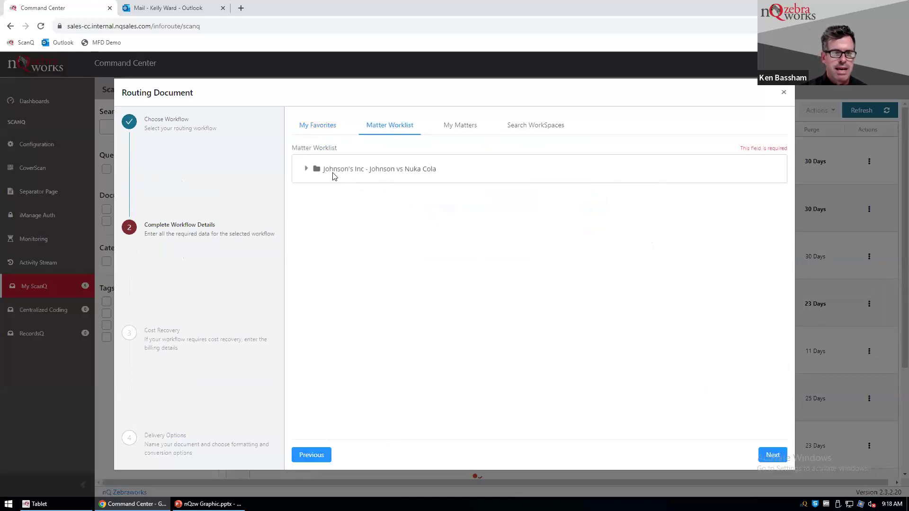
click(306, 170)
click(348, 184)
click(773, 456)
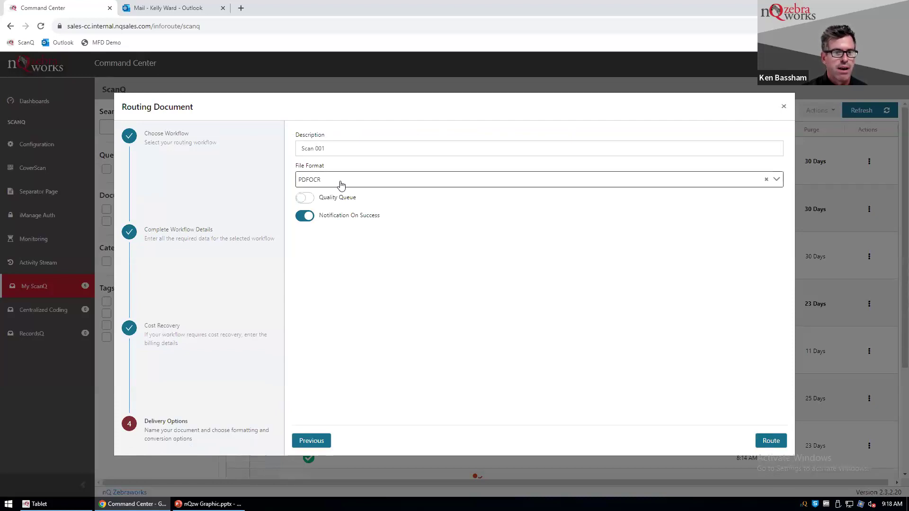
click(762, 442)
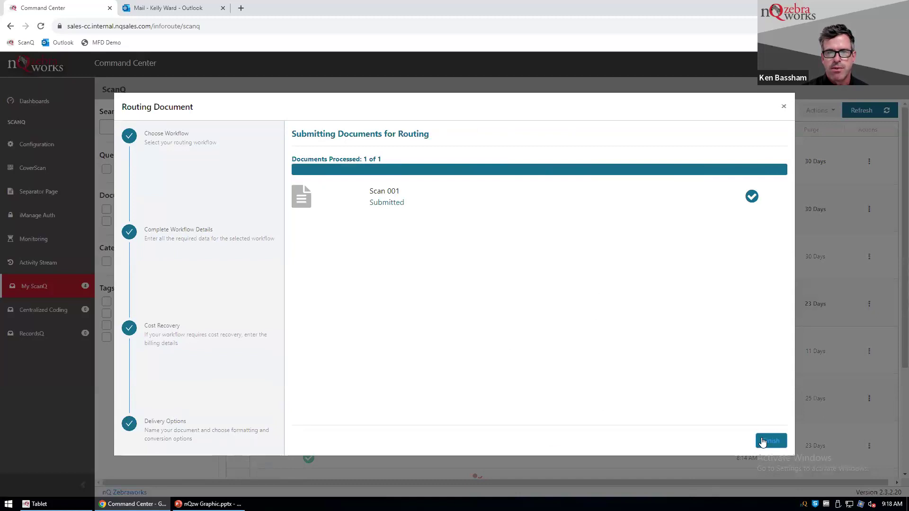
Finish the routing, confirm Scan 001 shows Routed to iManage UAPI, and open the Activity Stream.
click(770, 441)
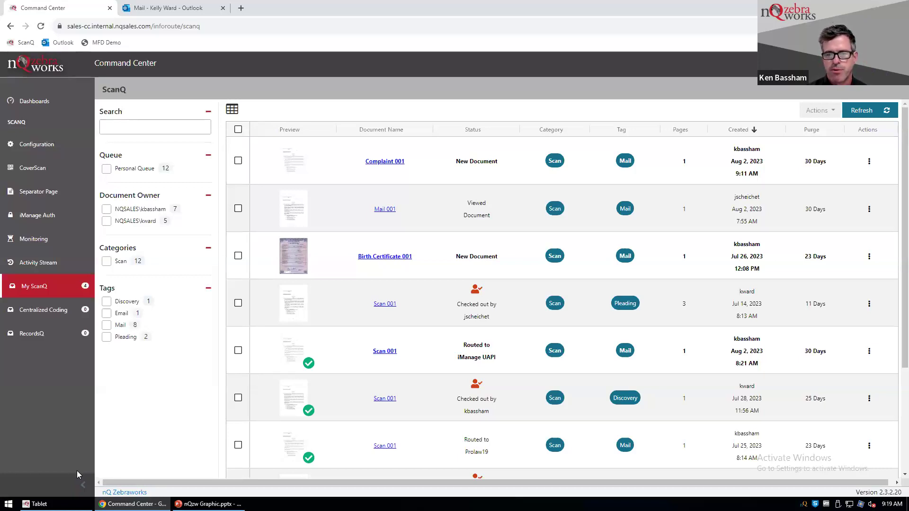
click(38, 263)
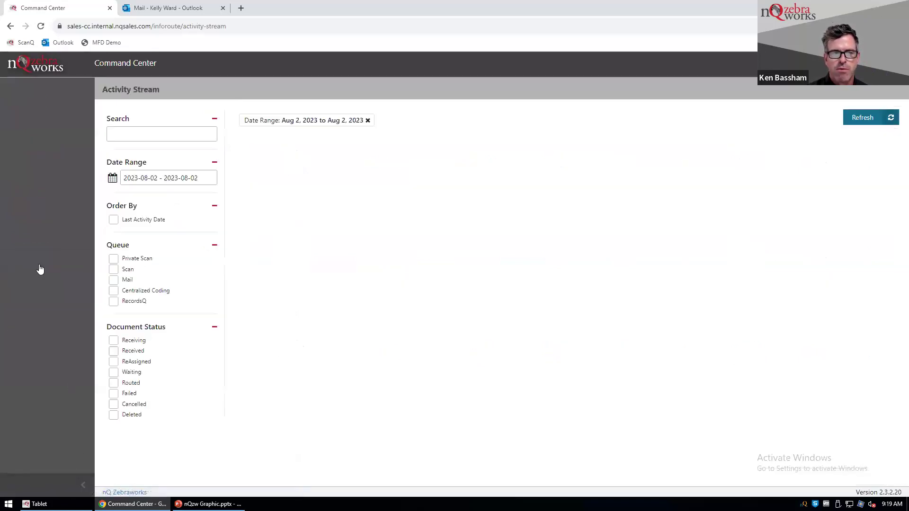
Set the Activity Stream date range to the Last Month preset, 2023-07-01 to 2023-07-31.
click(164, 178)
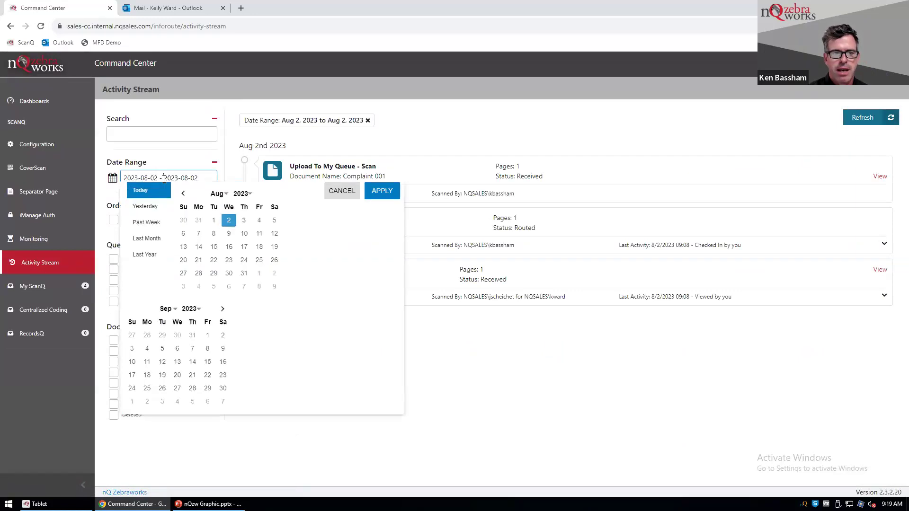
click(139, 238)
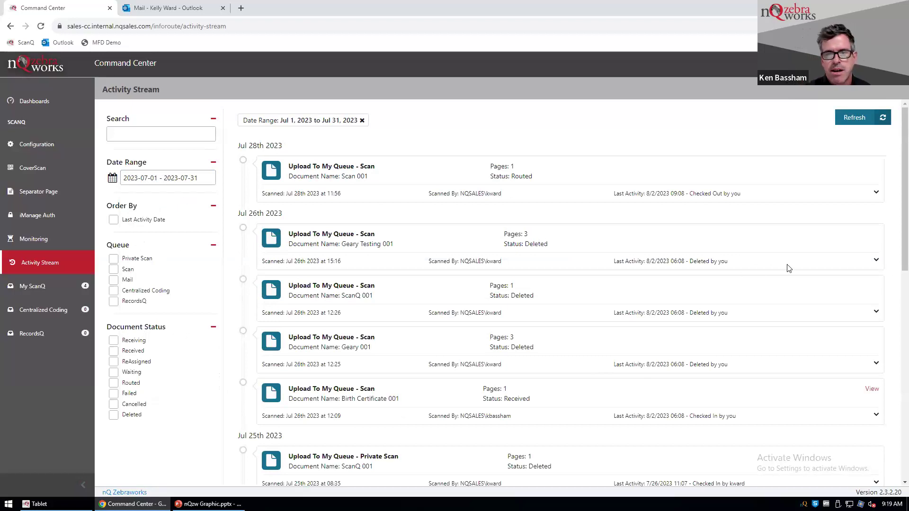
Expand and collapse the Geary Testing 001 history, then return to the My ScanQ list.
click(876, 262)
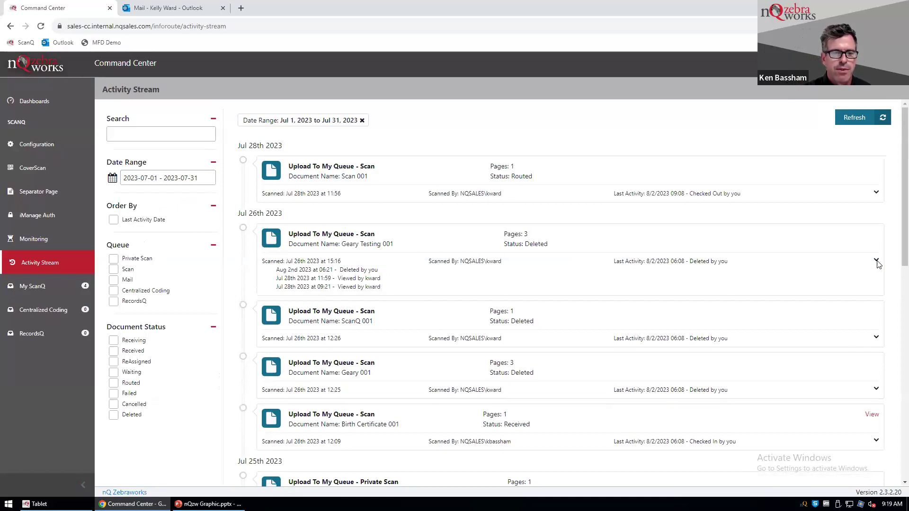
click(876, 262)
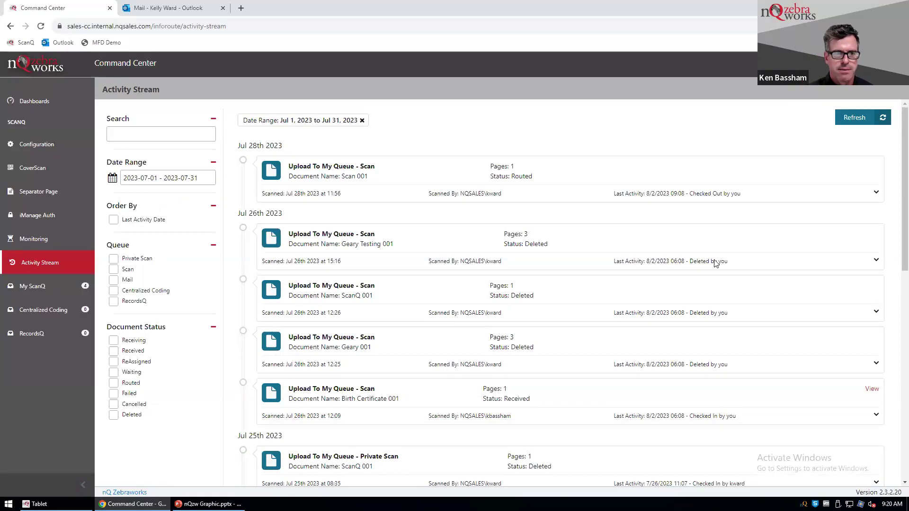
click(35, 287)
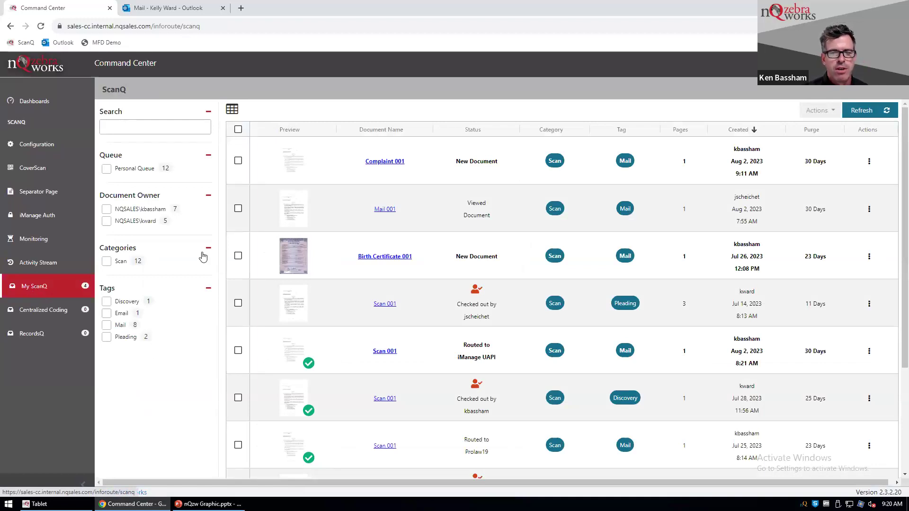
scroll(358, 373, down, 3)
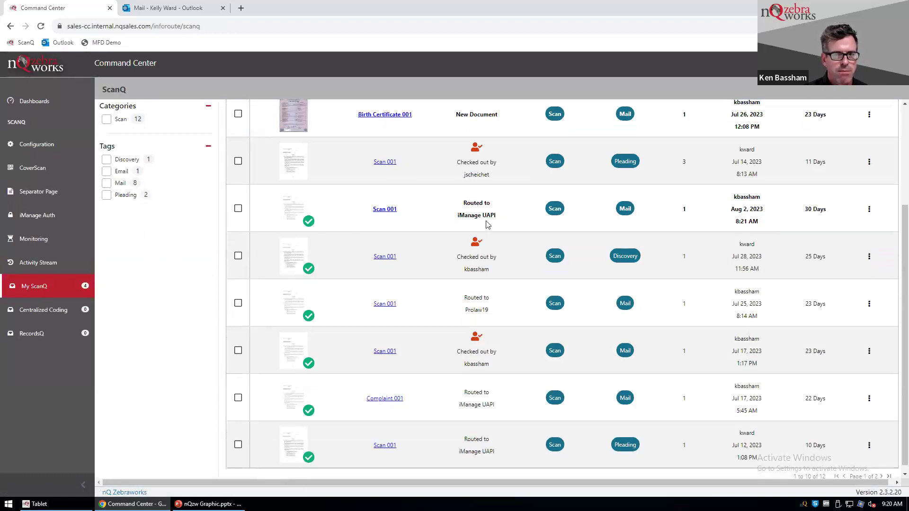
scroll(473, 265, up, 3)
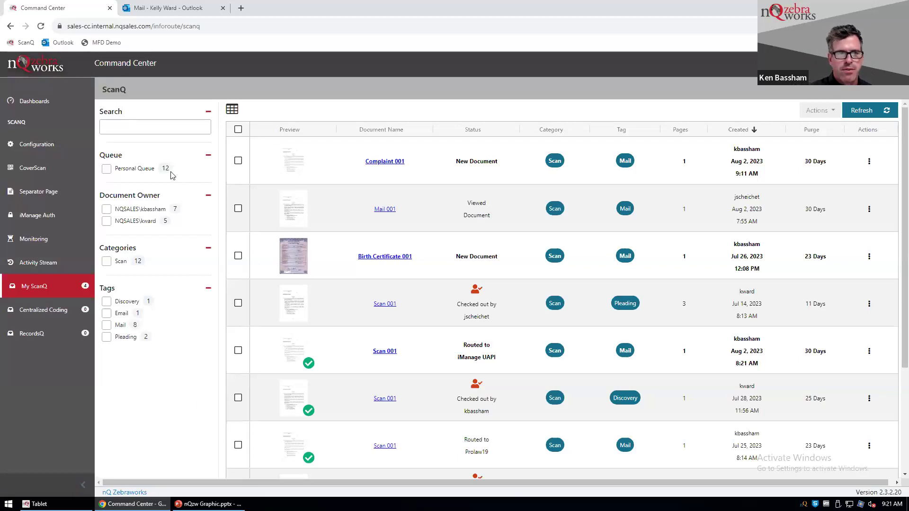
Read the 7:55 AM New Document Notification email in the Outlook inbox.
click(155, 9)
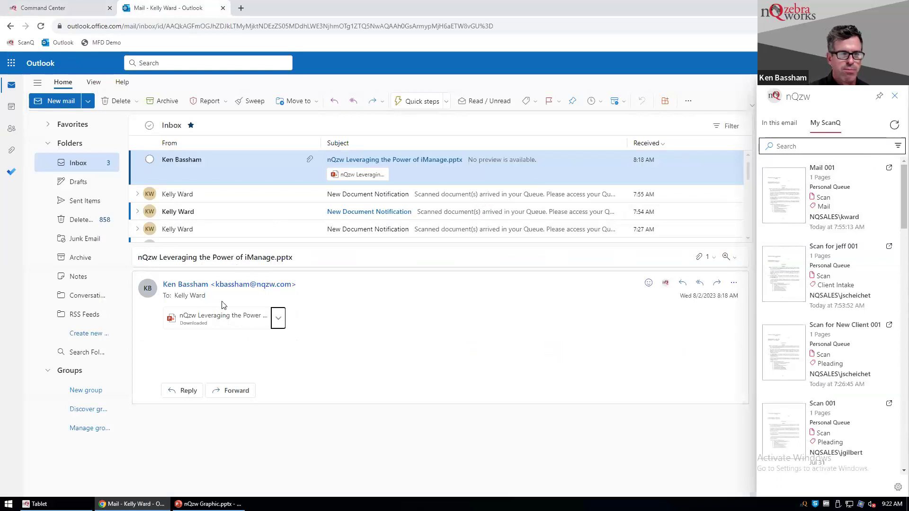
click(227, 194)
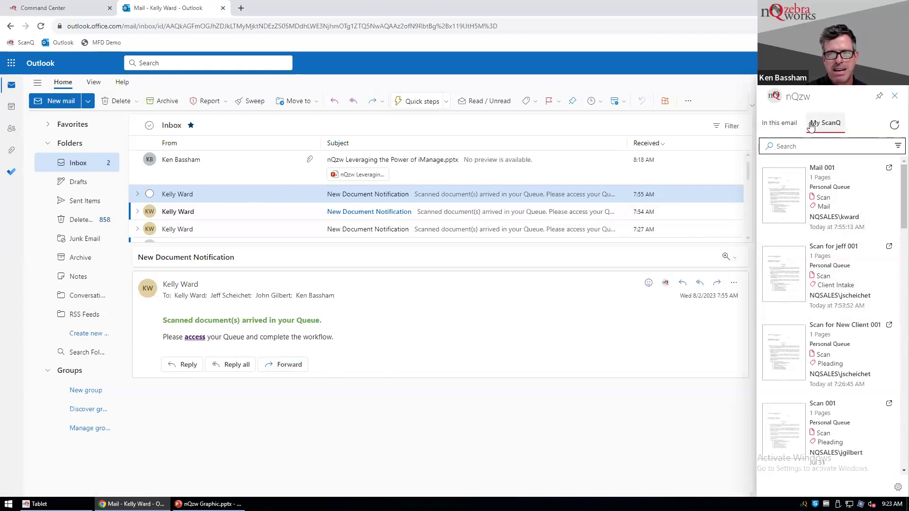
Show the Scan for New Client 001 details: status Received, category Scan, tag Pleading.
scroll(802, 262, down, 2)
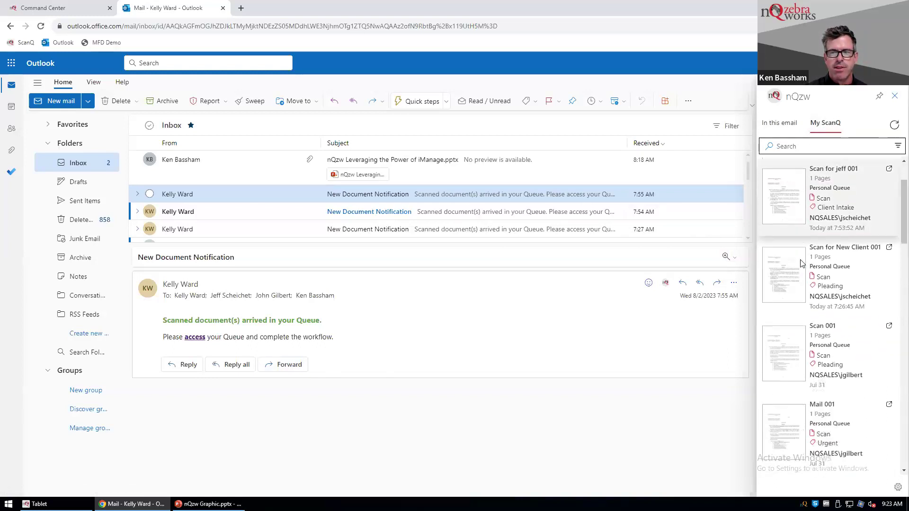
scroll(802, 263, down, 6)
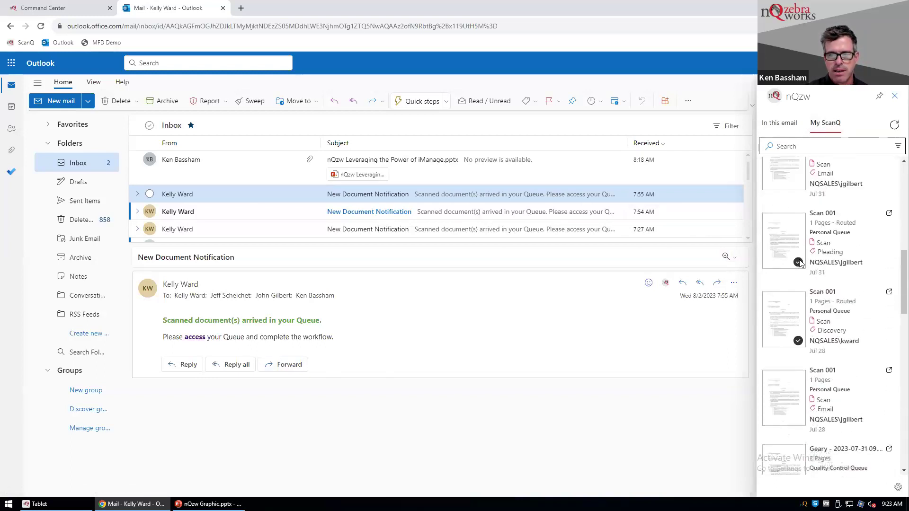
scroll(800, 263, down, 10)
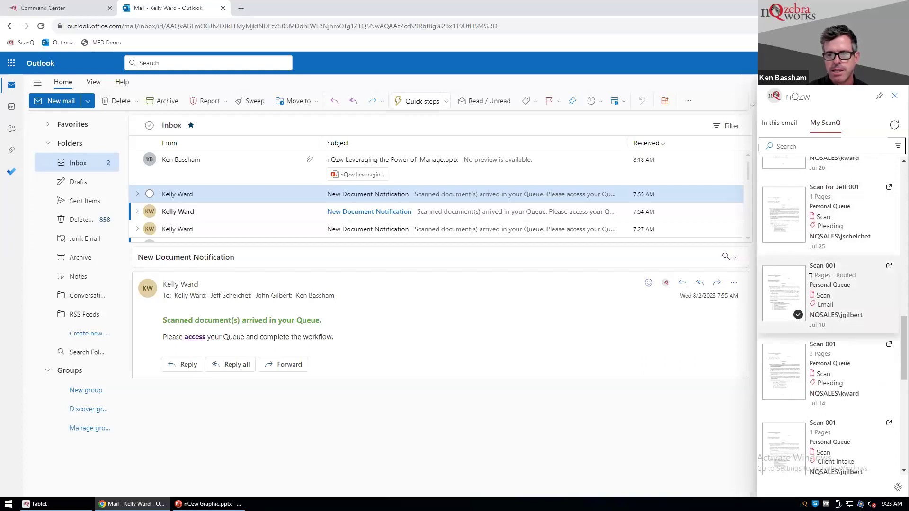
scroll(810, 277, up, 10)
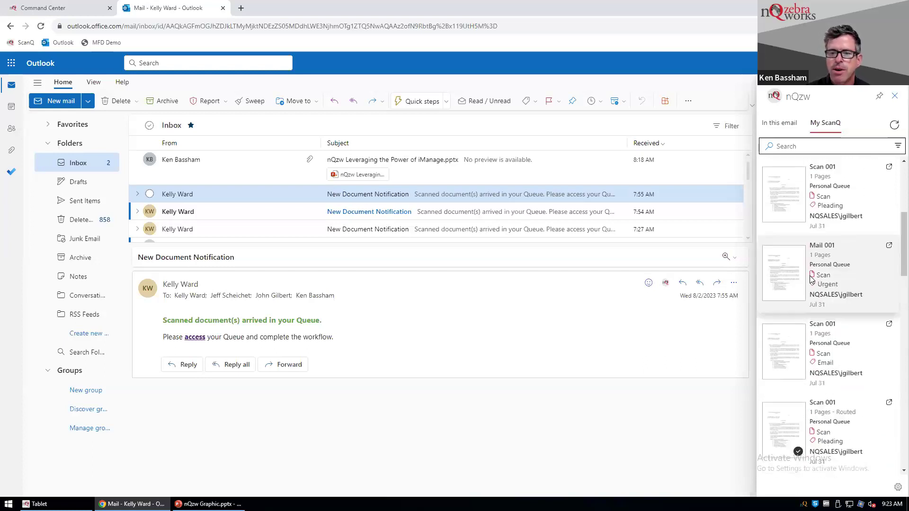
scroll(810, 279, down, 4)
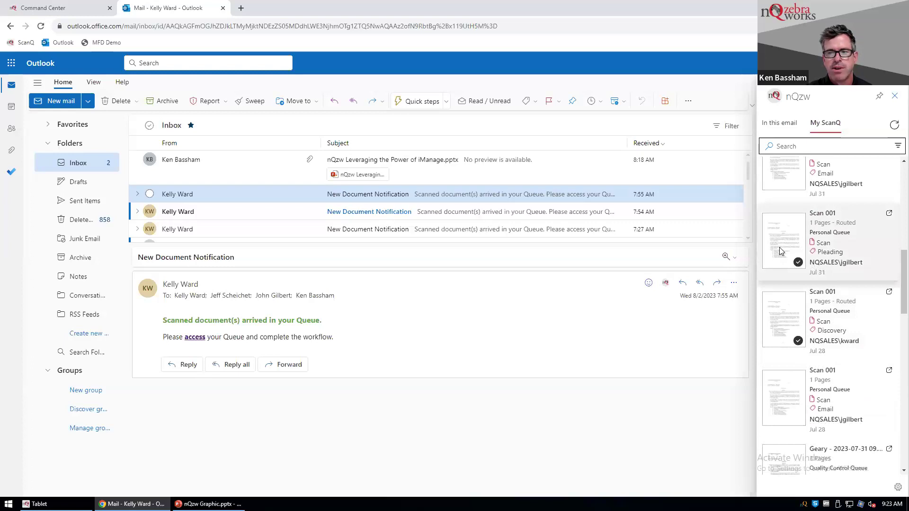
scroll(790, 264, up, 4)
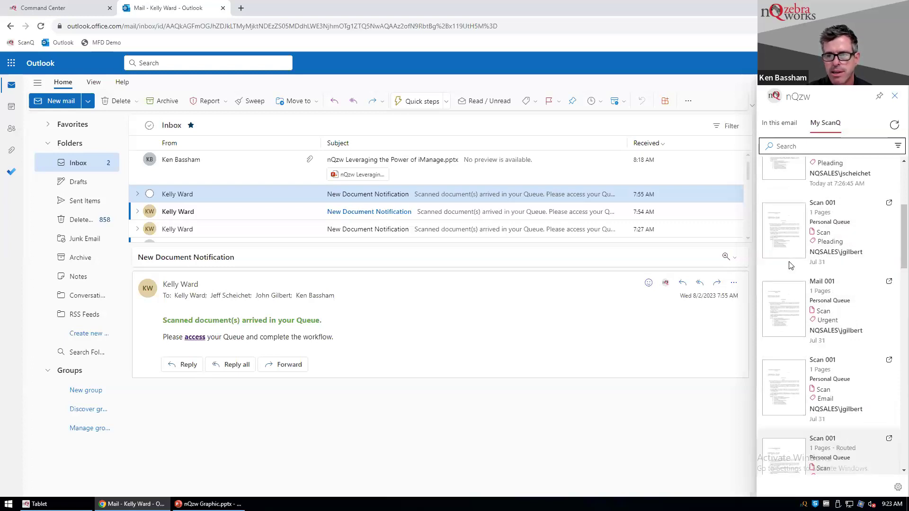
click(784, 222)
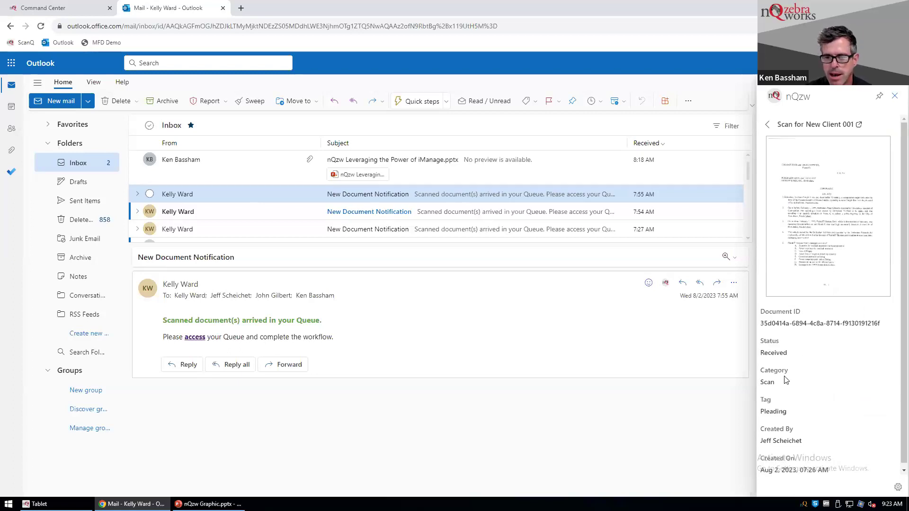
Open the Scan for New Client 001 preview in the nQzw Document Viewer tab.
click(809, 282)
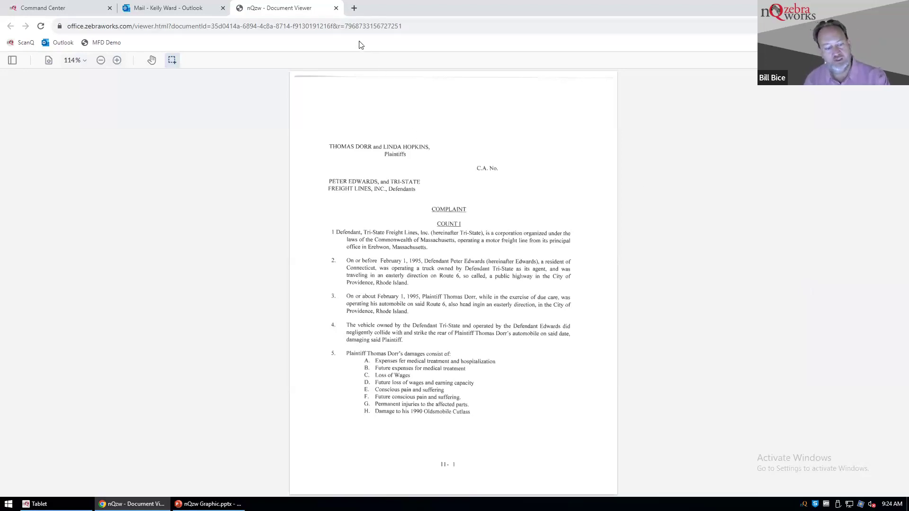
Close the Document Viewer tab and launch nQ Zebraworks on the iPhone to see five past scans.
key(ctrl+w)
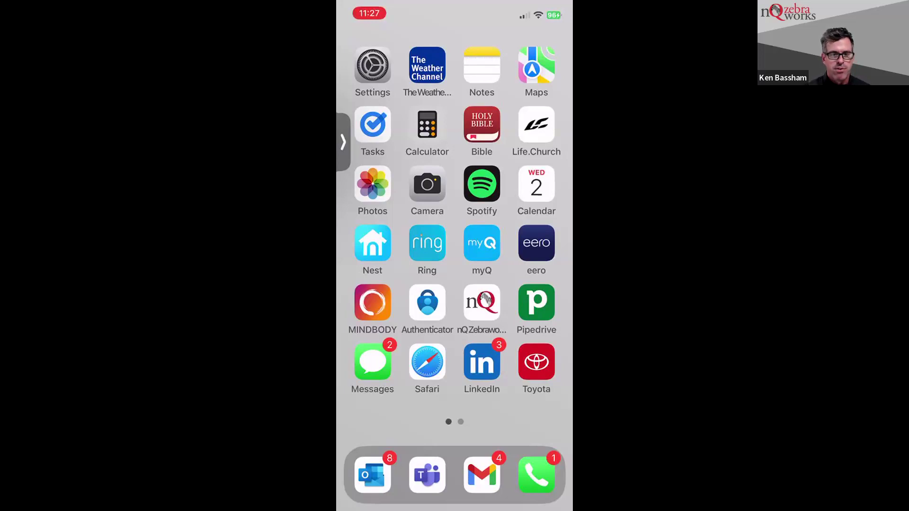
click(481, 302)
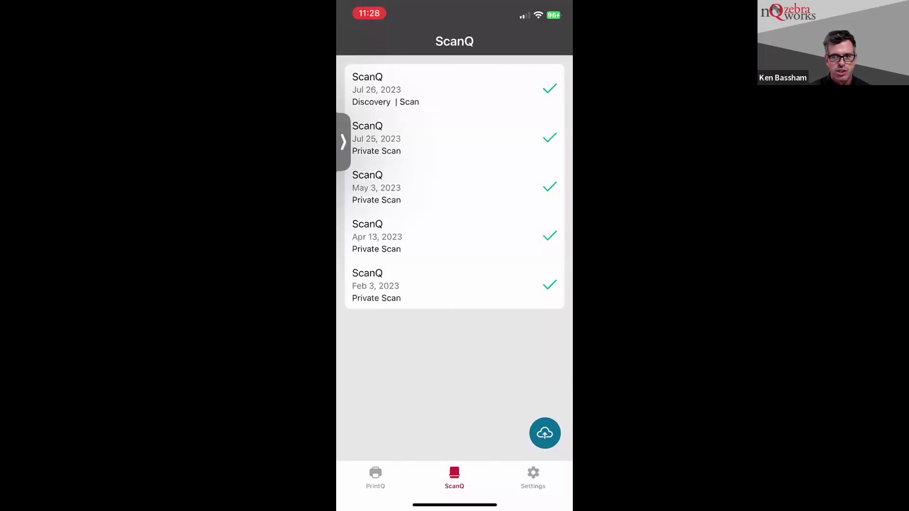
Bring up the Send to ScanQ sheet with Choose Photo, Take Photo, Choose Document, Scan Document.
click(545, 433)
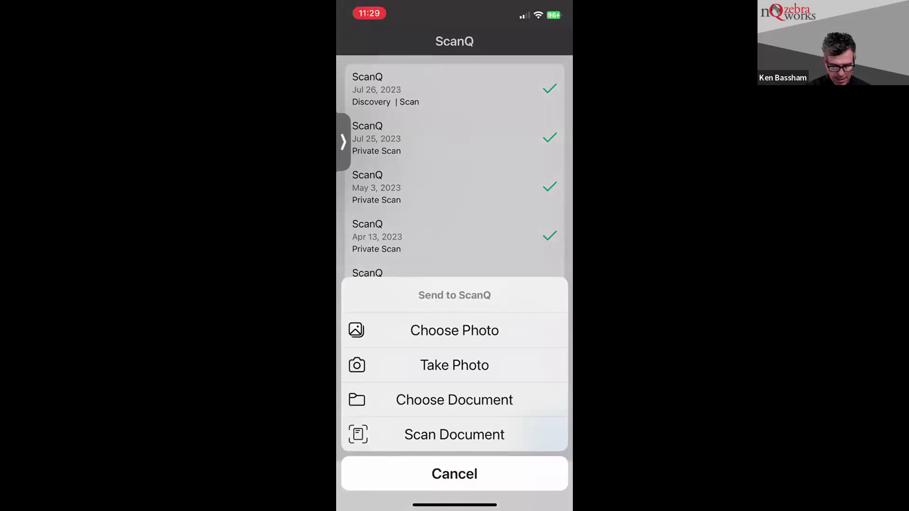
Take and accept a photo of the Telling Time to the Half Hour worksheet.
click(455, 365)
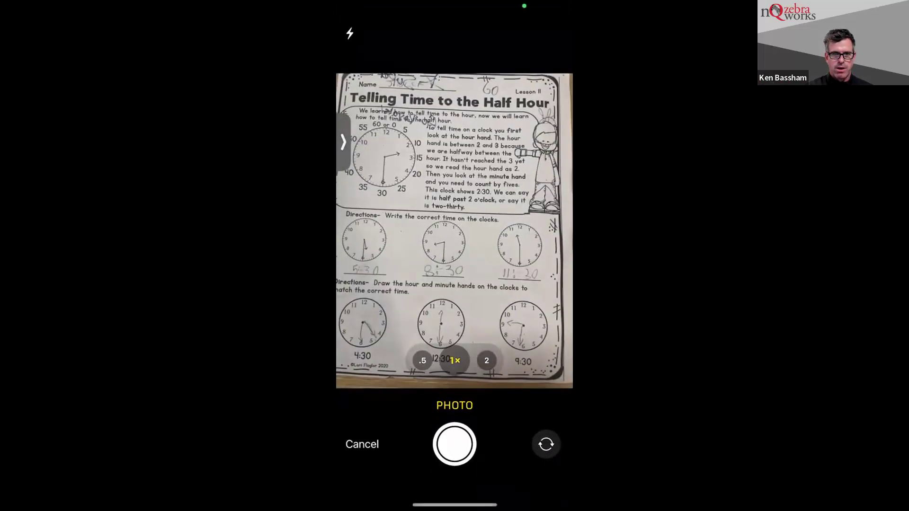
click(454, 444)
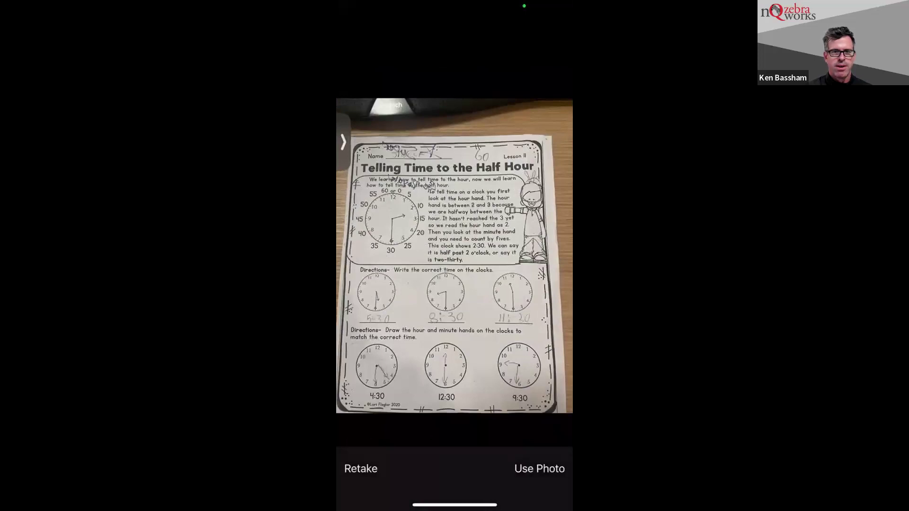
click(539, 469)
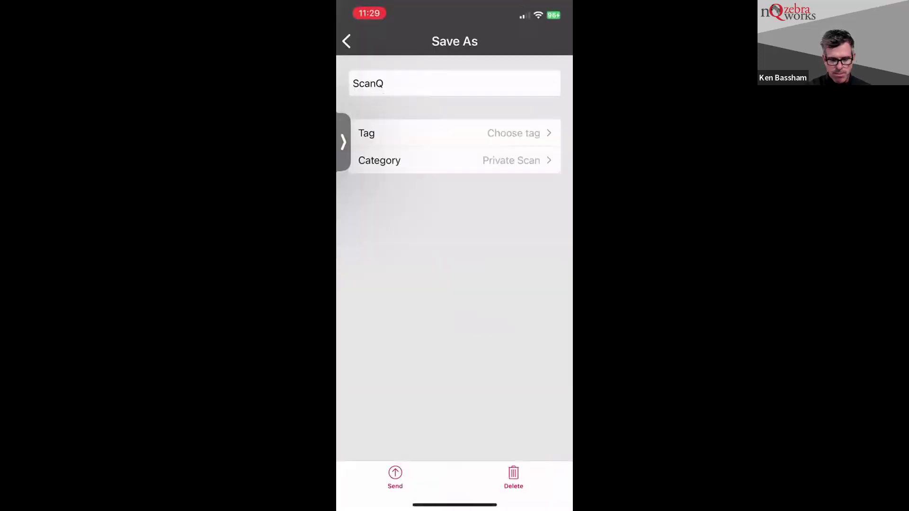
Tag the worksheet scan as Pleading and set its category to Scan.
click(516, 133)
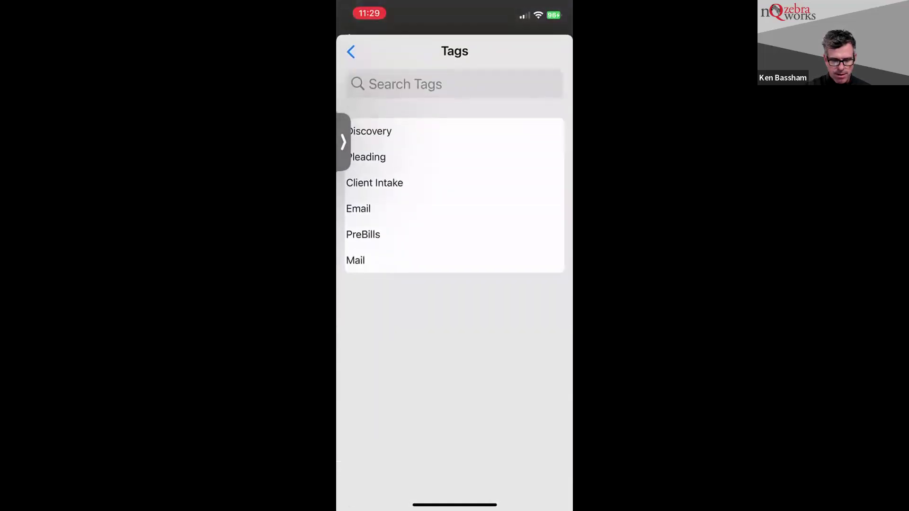
click(367, 156)
click(454, 159)
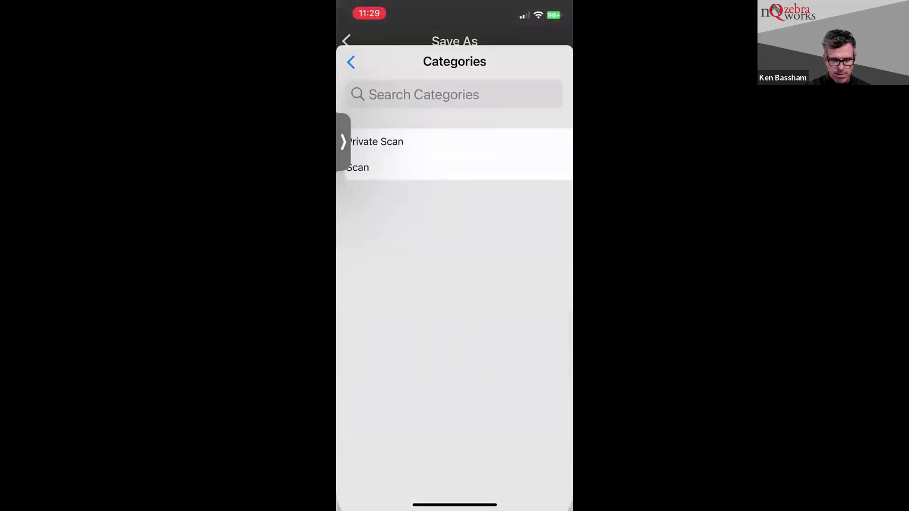
click(360, 154)
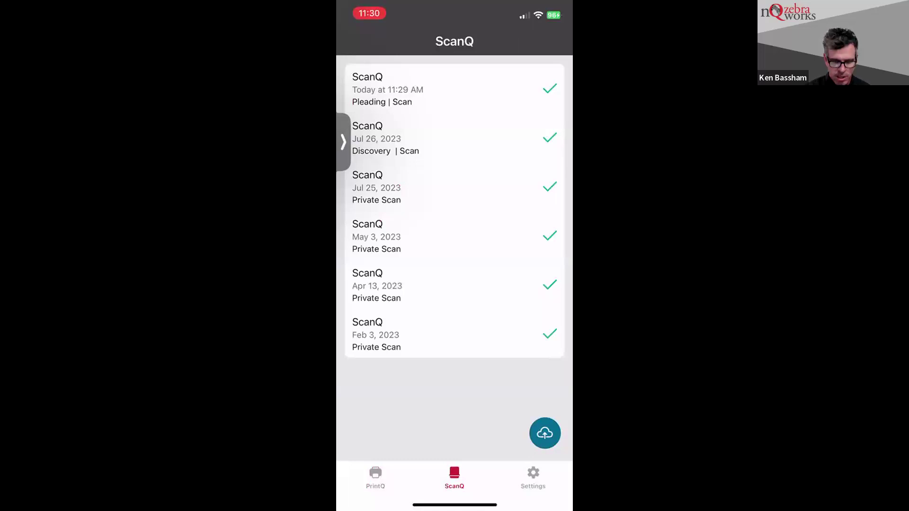
click(545, 433)
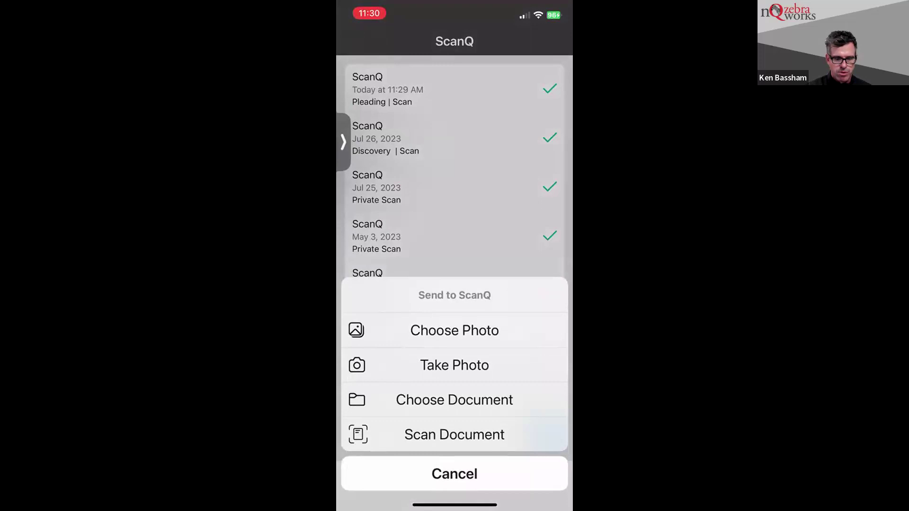
click(455, 474)
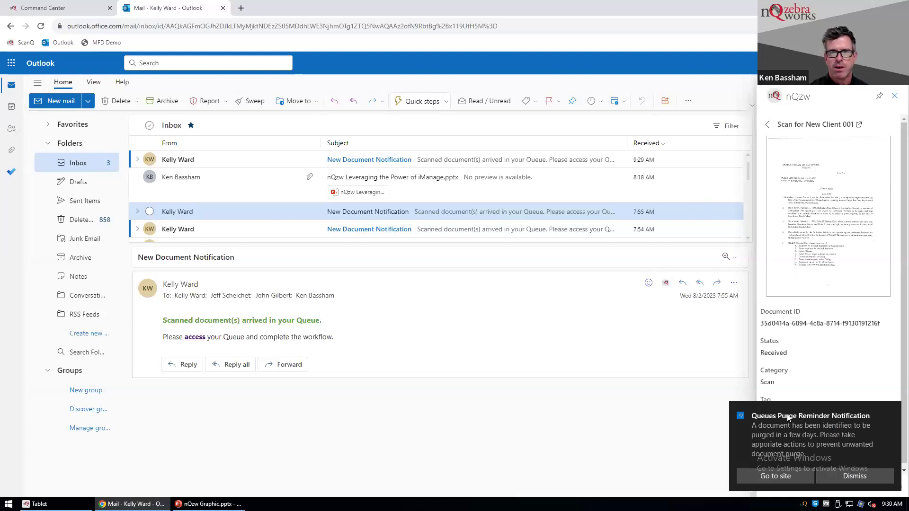
In Command Center, dismiss the queues purge reminder toast and open the Personal Dashboard.
click(55, 7)
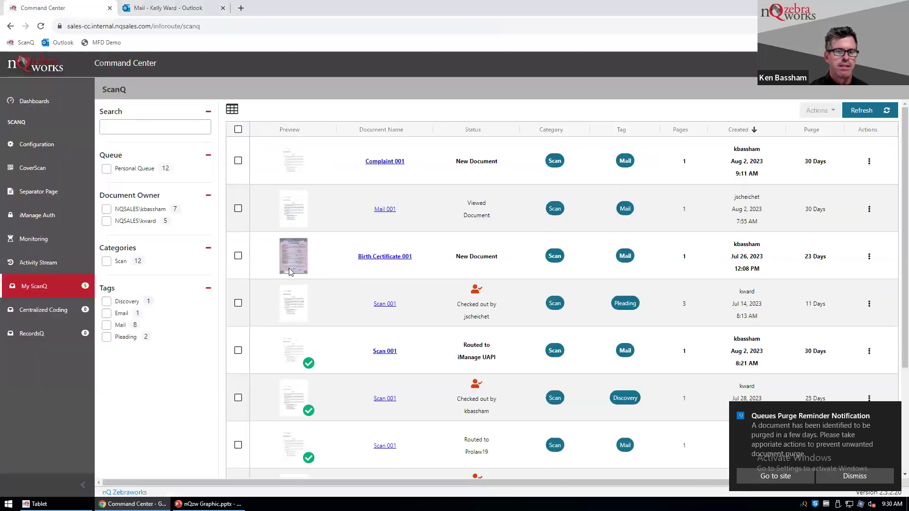
click(846, 476)
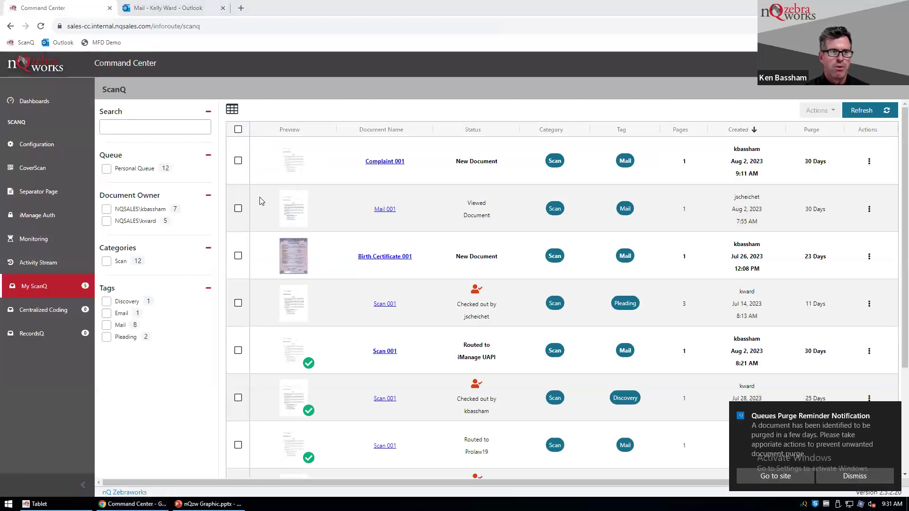
click(852, 480)
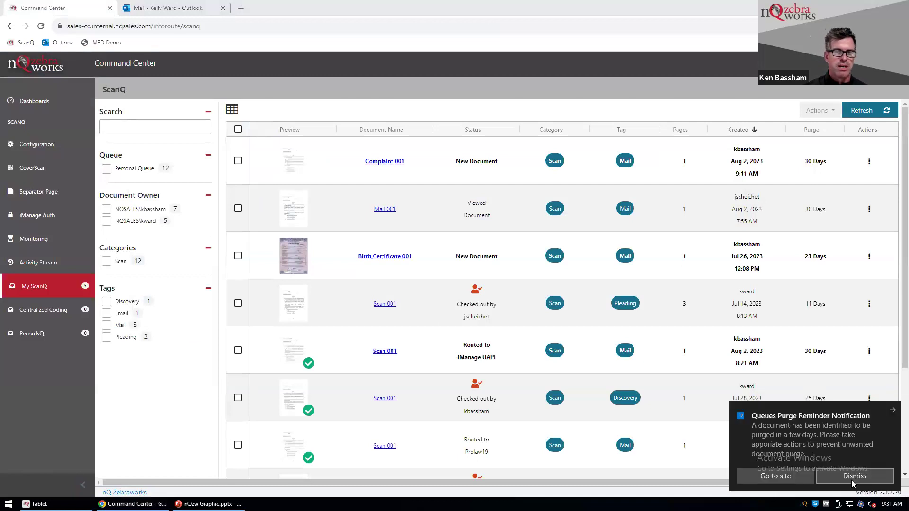
click(852, 480)
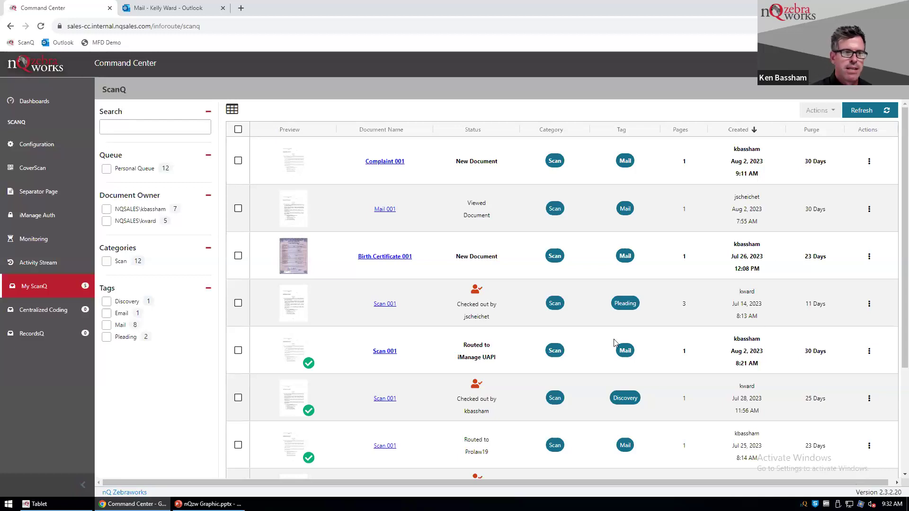
click(35, 102)
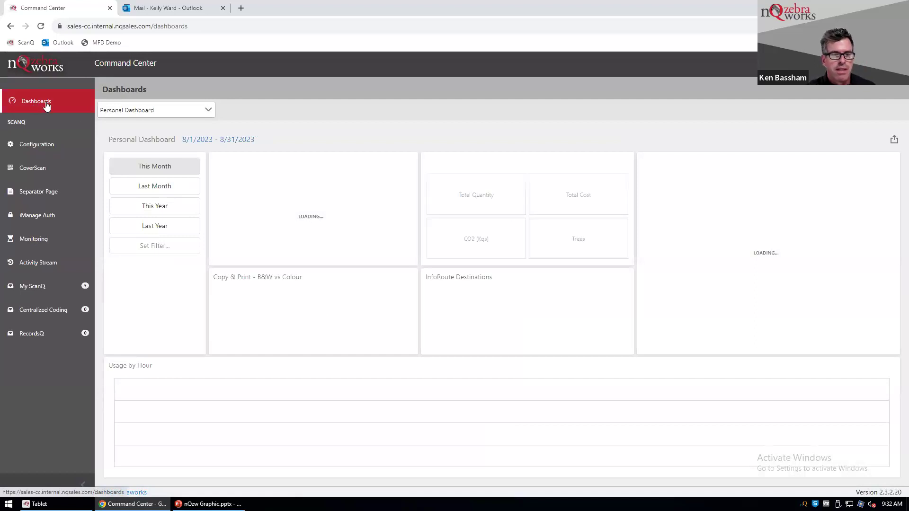
View the Queues Dashboard, then browse the My ScanQ list headed by ScanQ 001 Pleading.
click(104, 112)
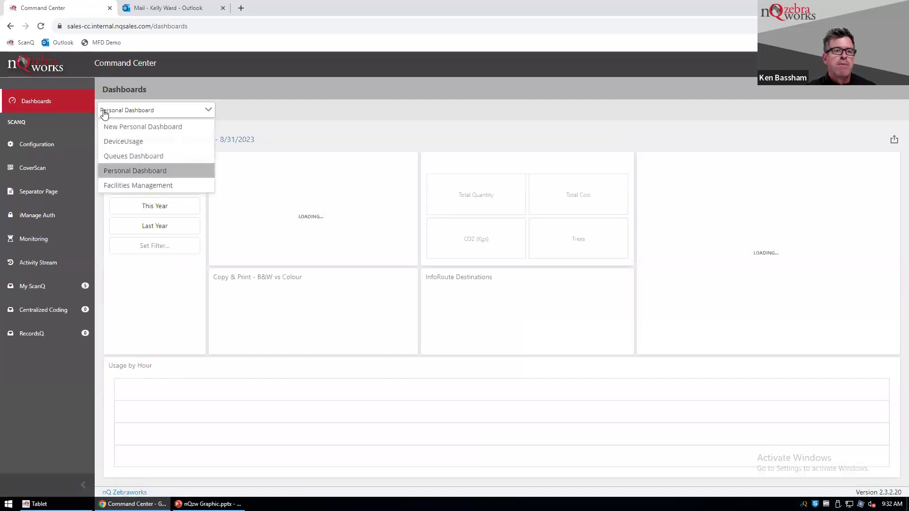
click(123, 156)
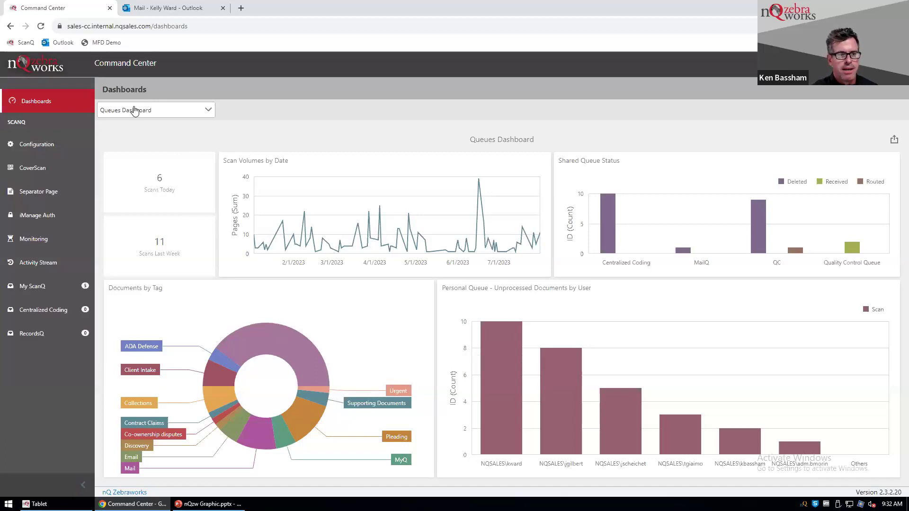
click(30, 286)
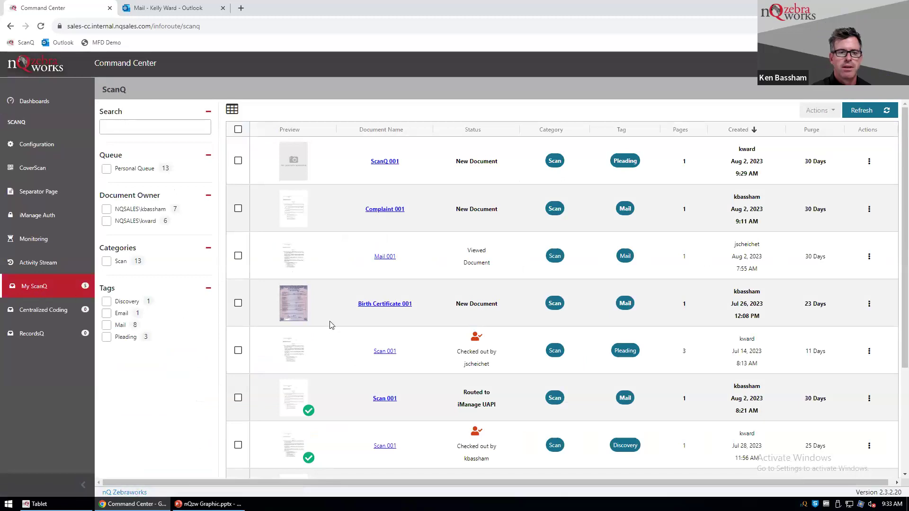
scroll(331, 325, down, 2)
scroll(332, 325, down, 2)
scroll(331, 325, up, 4)
scroll(331, 325, down, 3)
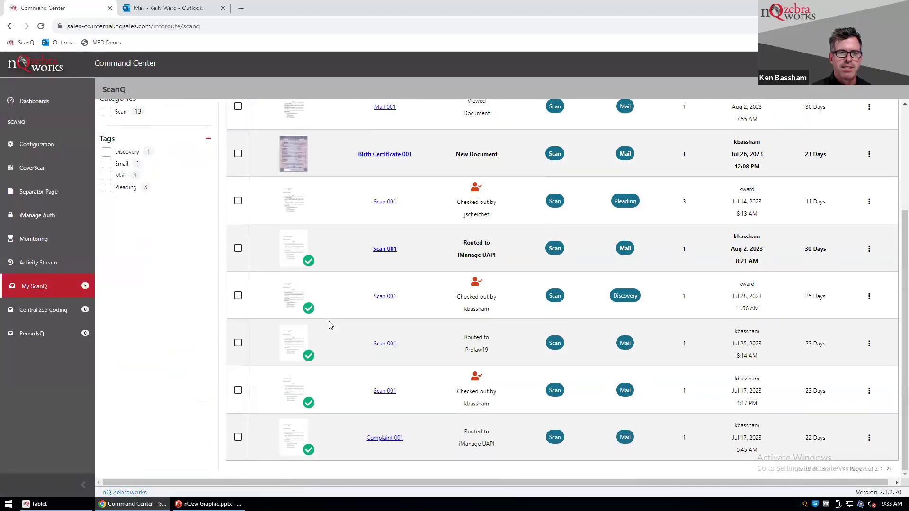